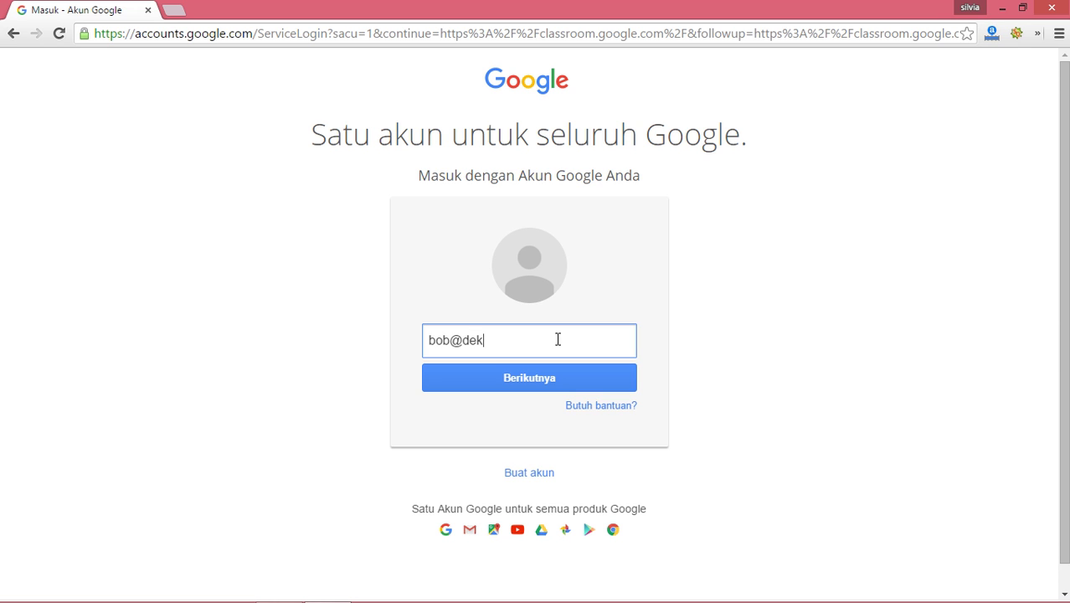
# Step: Finish entering the student's school email, then sign in with the account password
pyautogui.write('.id')
pyautogui.click(505, 384)
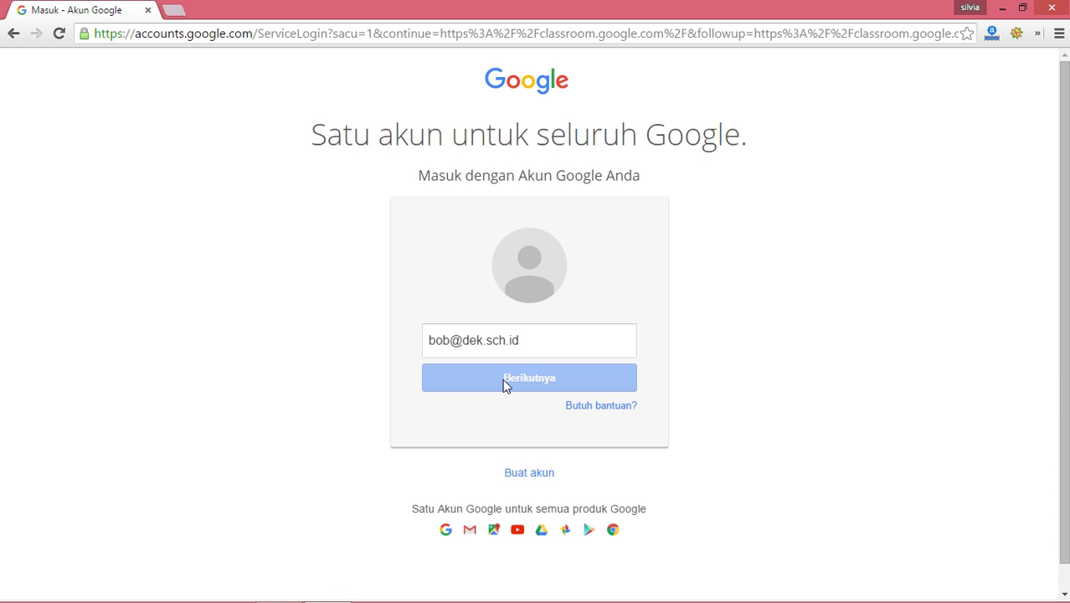
pyautogui.write('•••••••')
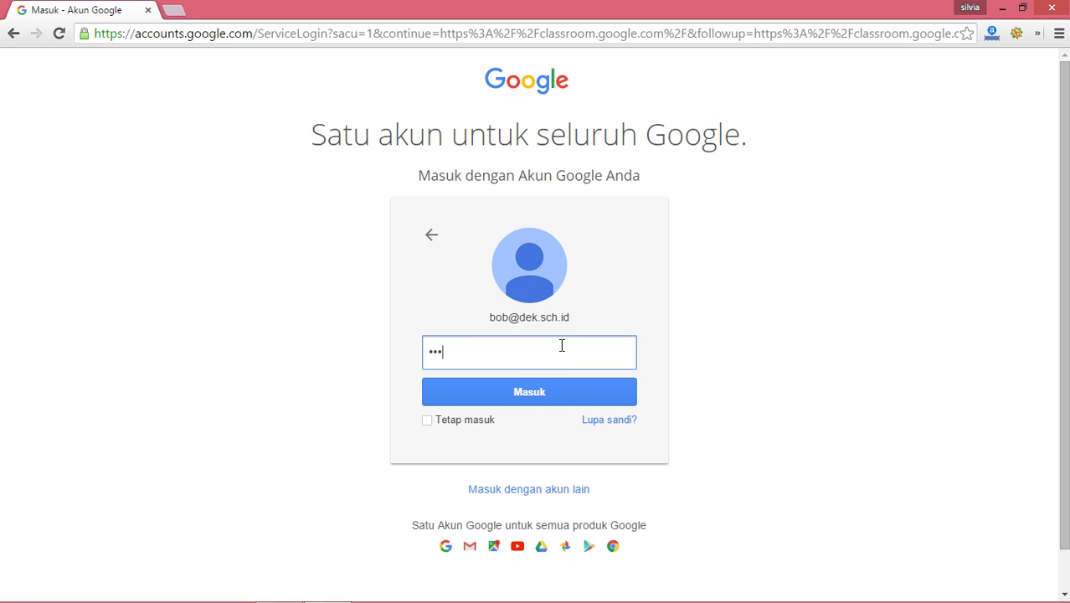
pyautogui.write('•')
pyautogui.click(532, 386)
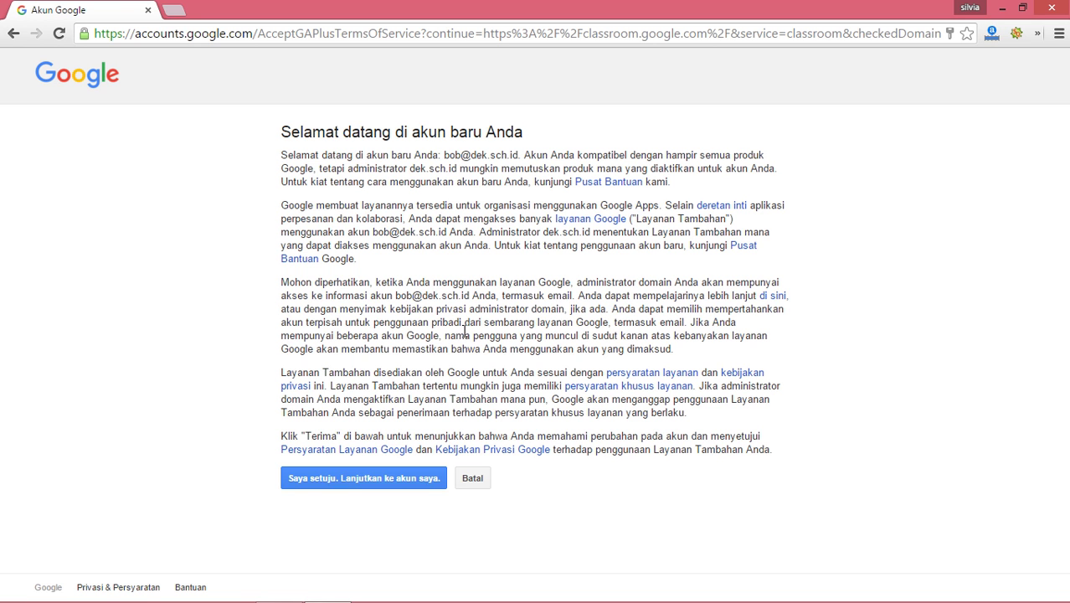
# Step: Agree to 'Saya setuju. Lanjutkan ke akun saya.' and save a new password entered twice
pyautogui.click(319, 486)
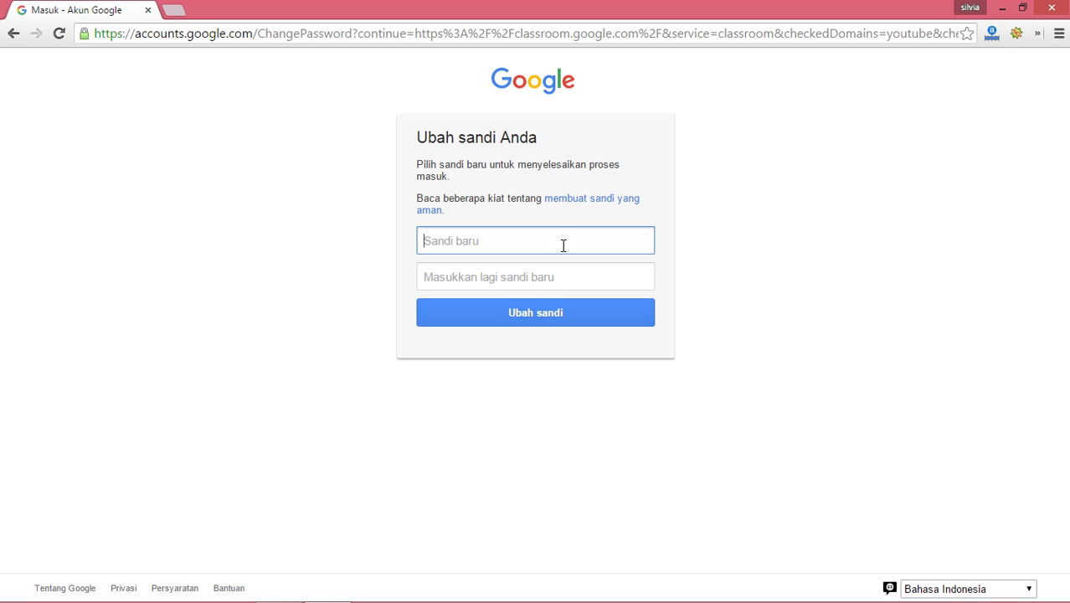
pyautogui.write('•••••••••')
pyautogui.press('Tab')
pyautogui.write('•••••••••')
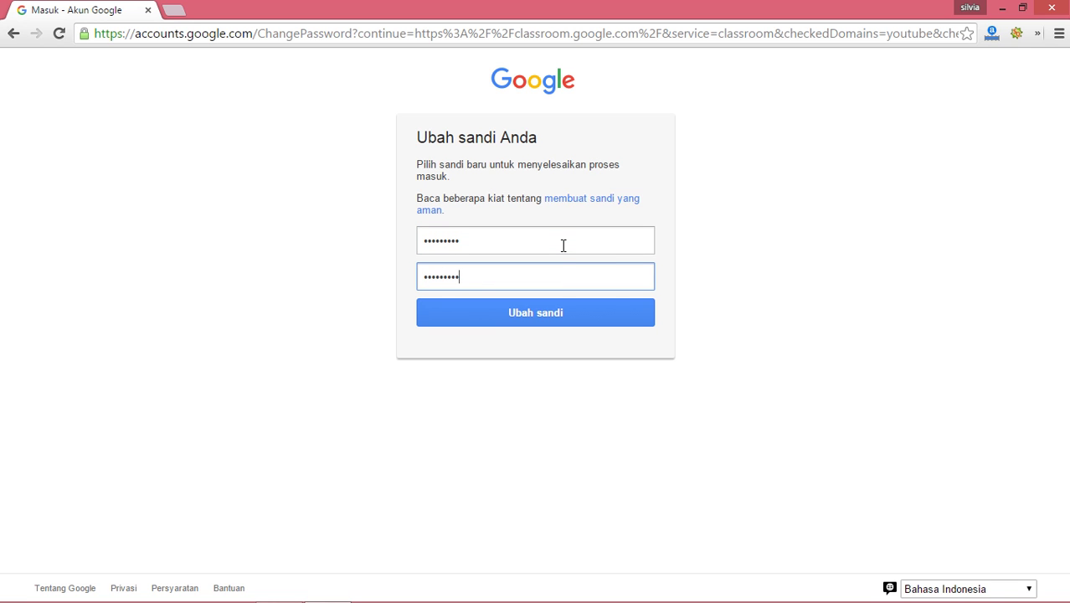
pyautogui.click(554, 308)
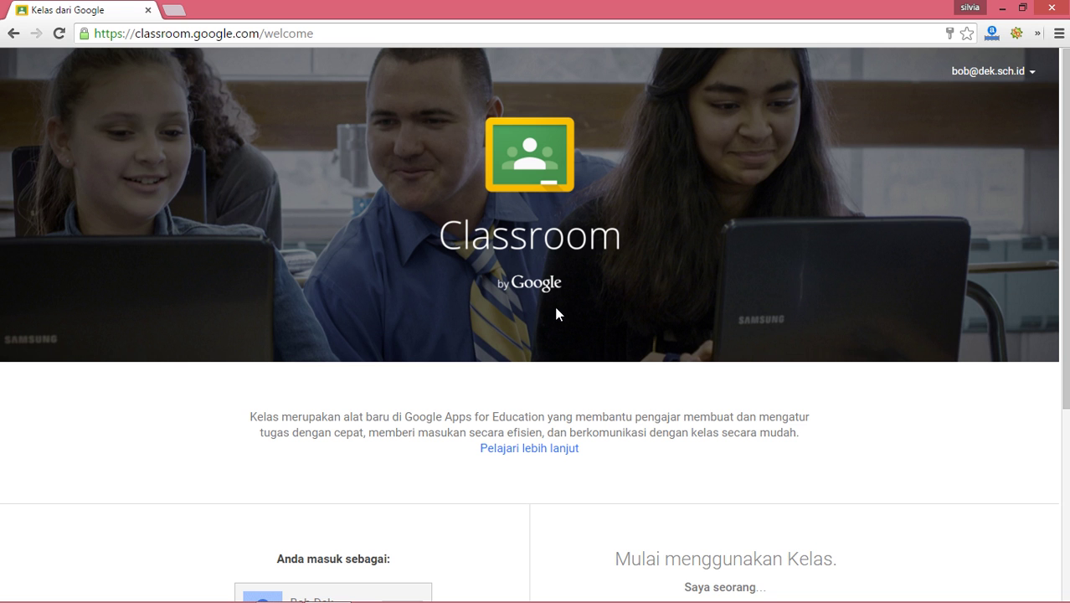
# Step: Check the signed-in account details, then pick SISWA to use Classroom as a student
pyautogui.click(992, 73)
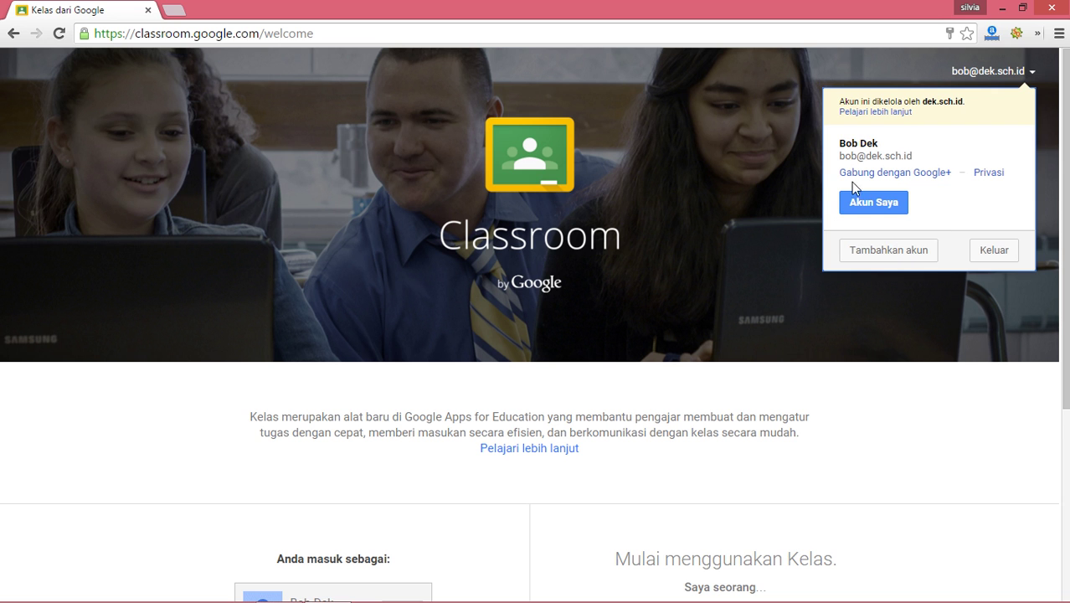
pyautogui.click(719, 255)
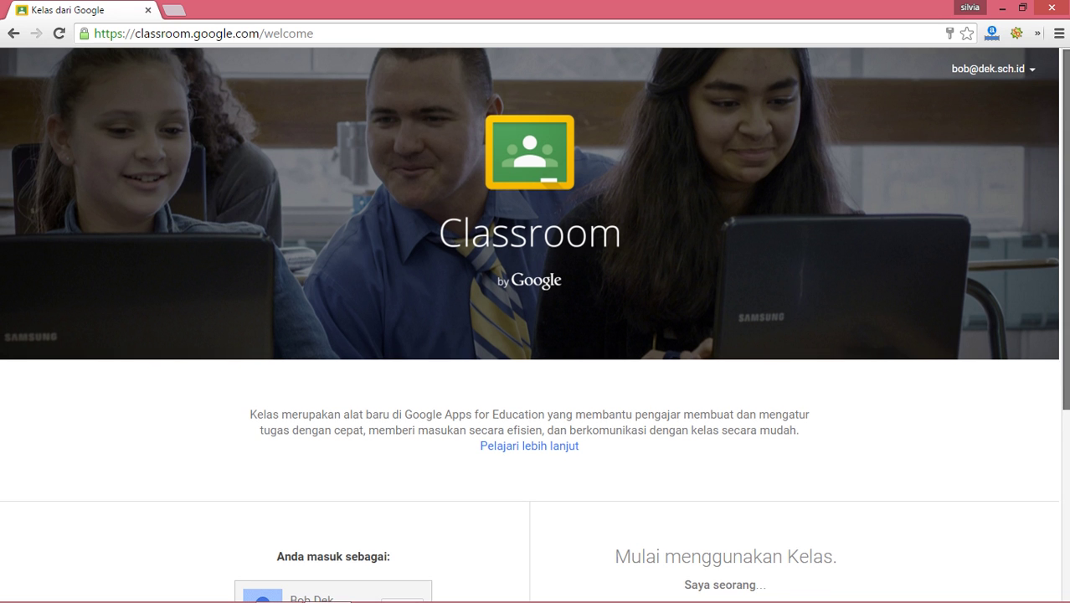
pyautogui.scroll(-1, 719, 256)
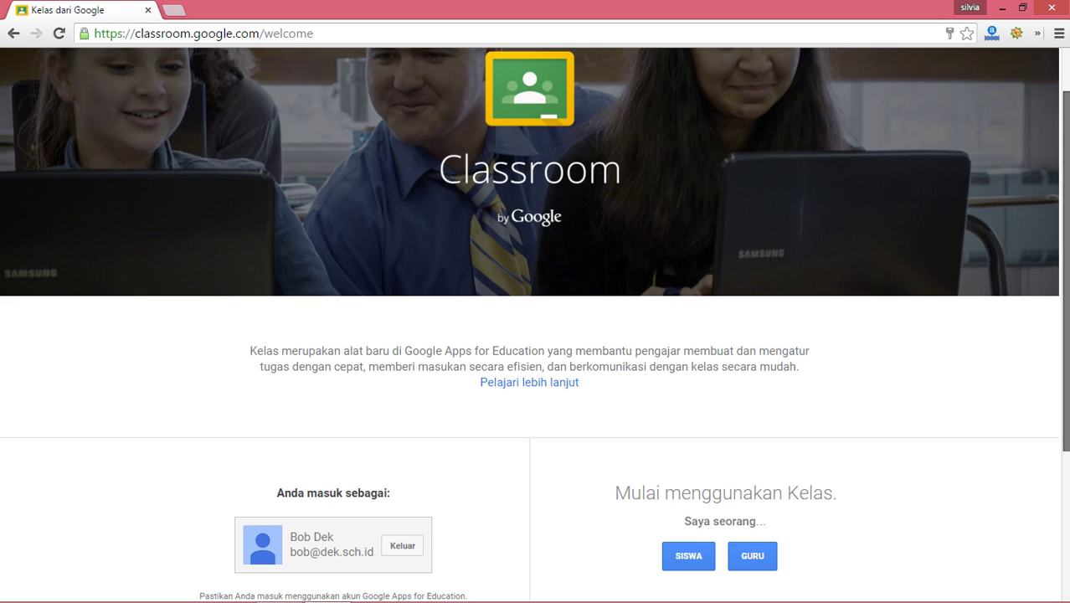
pyautogui.scroll(-3, 1038, 298)
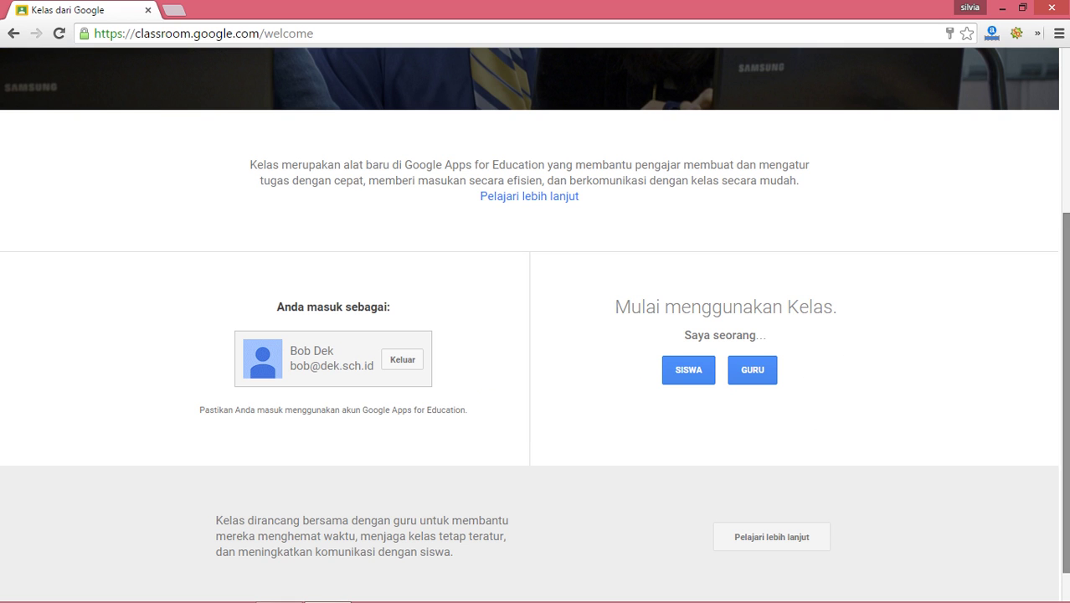
pyautogui.scroll(-1, 1065, 377)
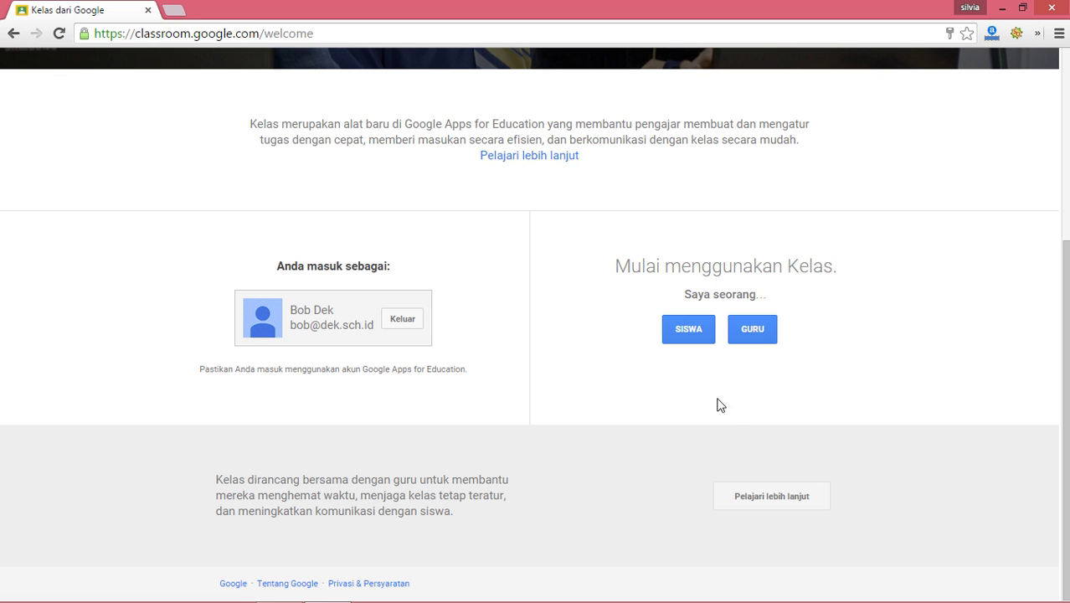
pyautogui.click(701, 340)
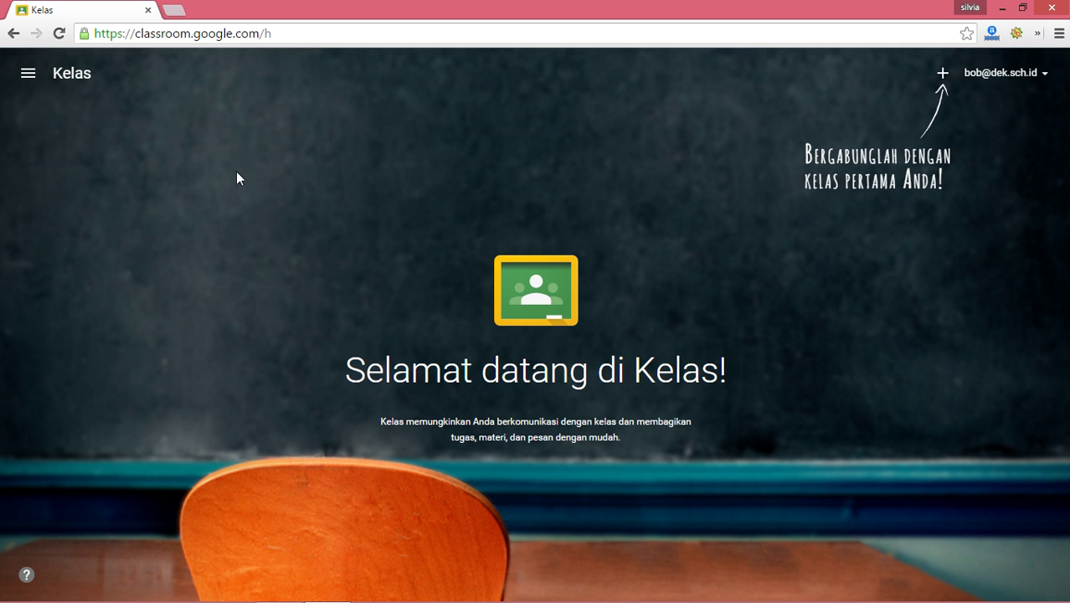
# Step: Browse the navigation drawer, bring up the join-class code prompt, then launch Firefox from Start
pyautogui.click(27, 74)
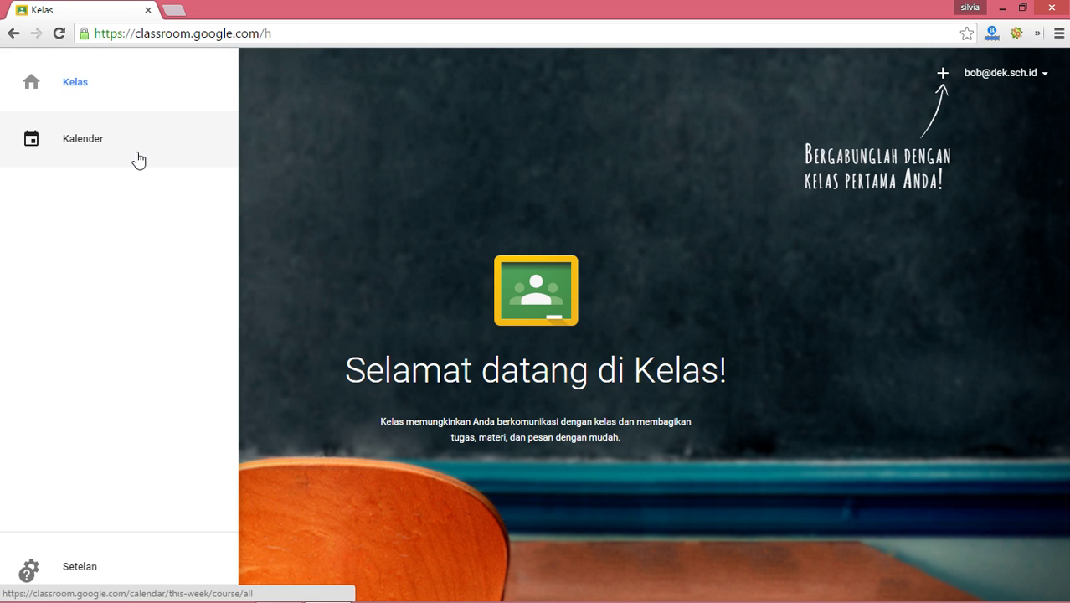
pyautogui.click(667, 290)
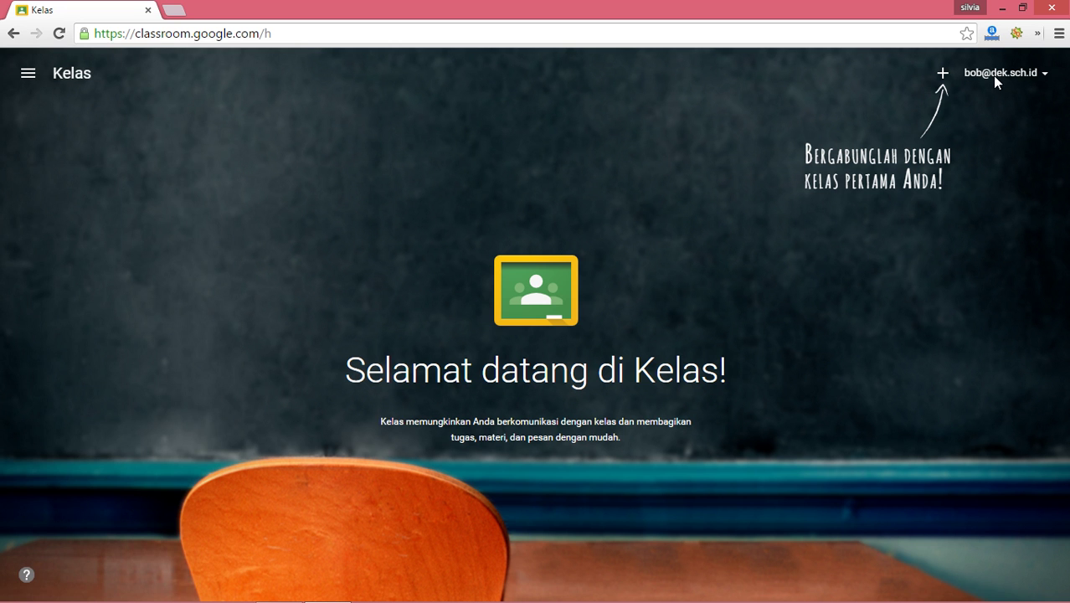
pyautogui.click(944, 75)
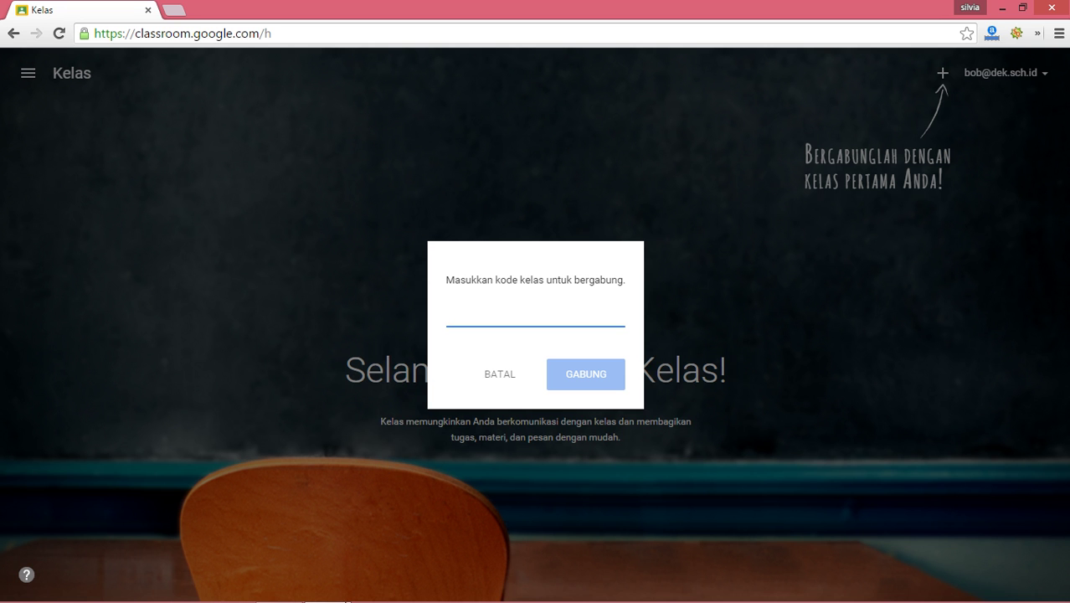
pyautogui.moveTo(406, 565)
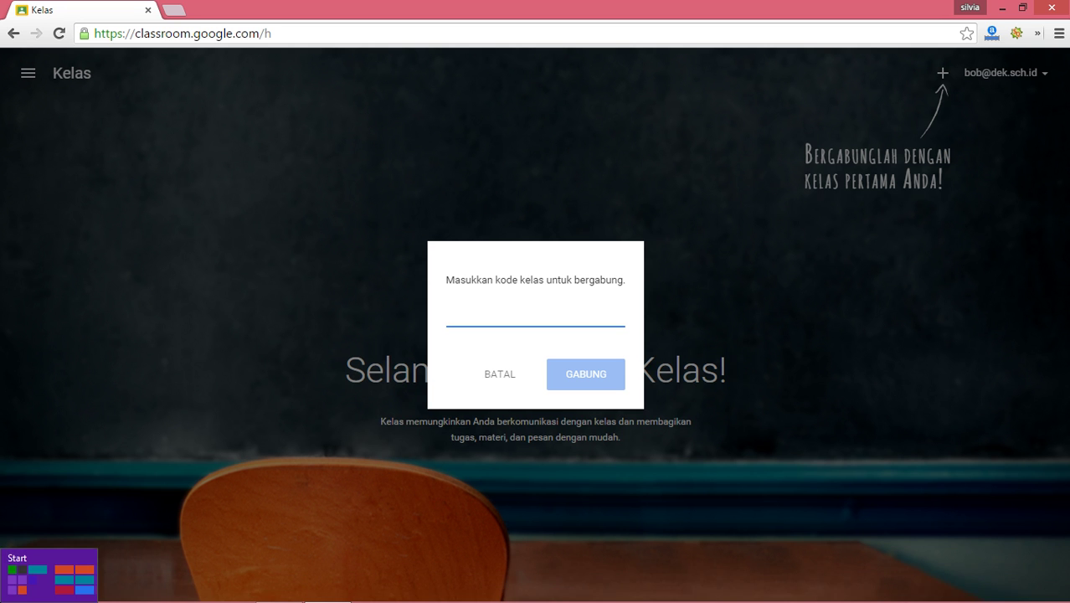
pyautogui.click(3, 600)
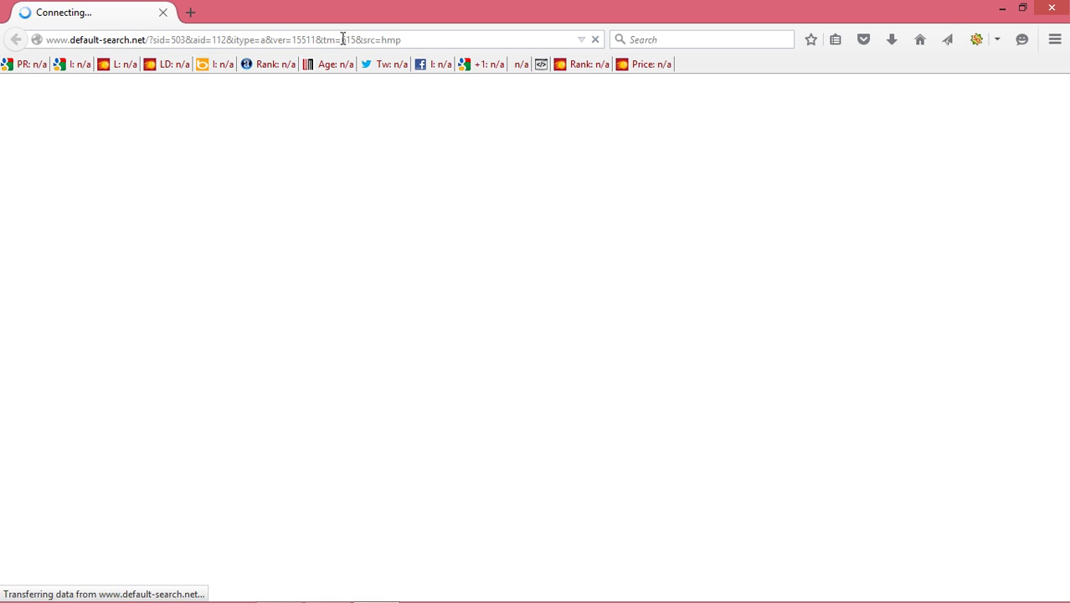
# Step: Enter classroom.google.com in Firefox's address bar, correcting a typo along the way
pyautogui.click(355, 40)
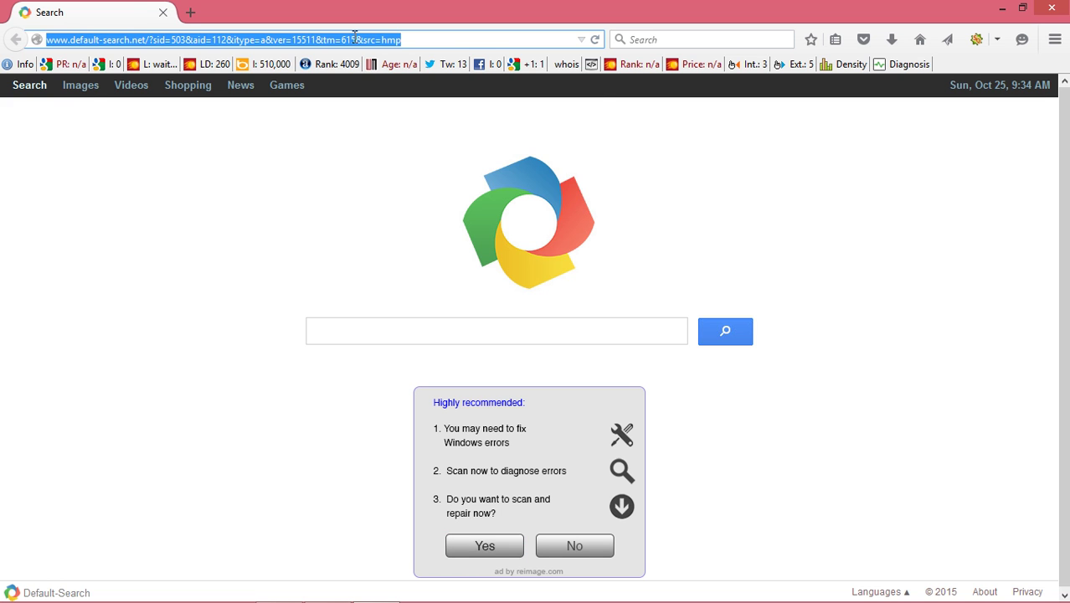
pyautogui.write('clas')
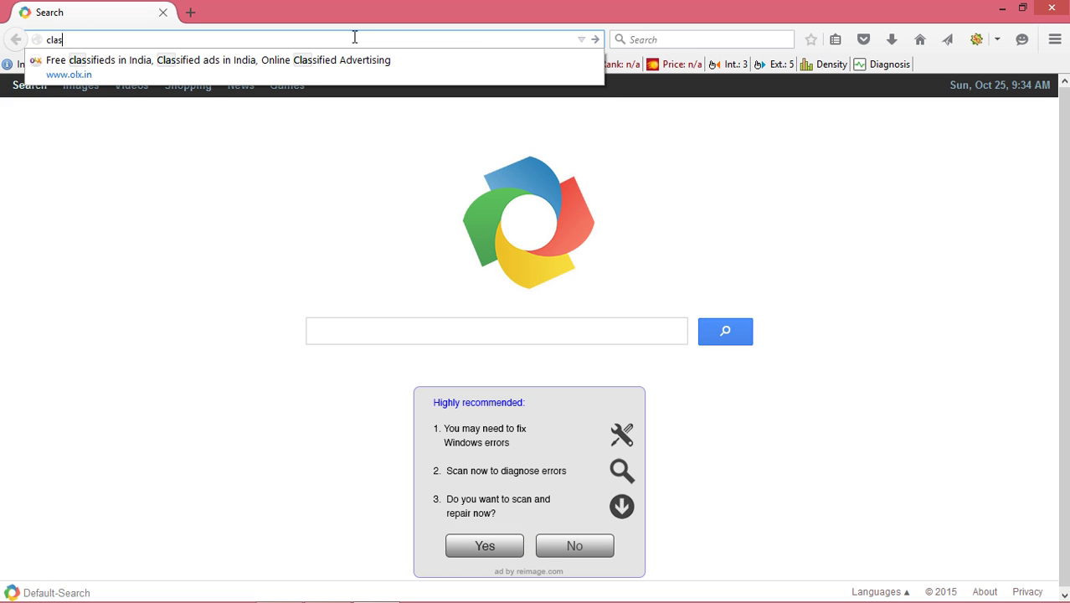
pyautogui.write('sroom.goog.e')
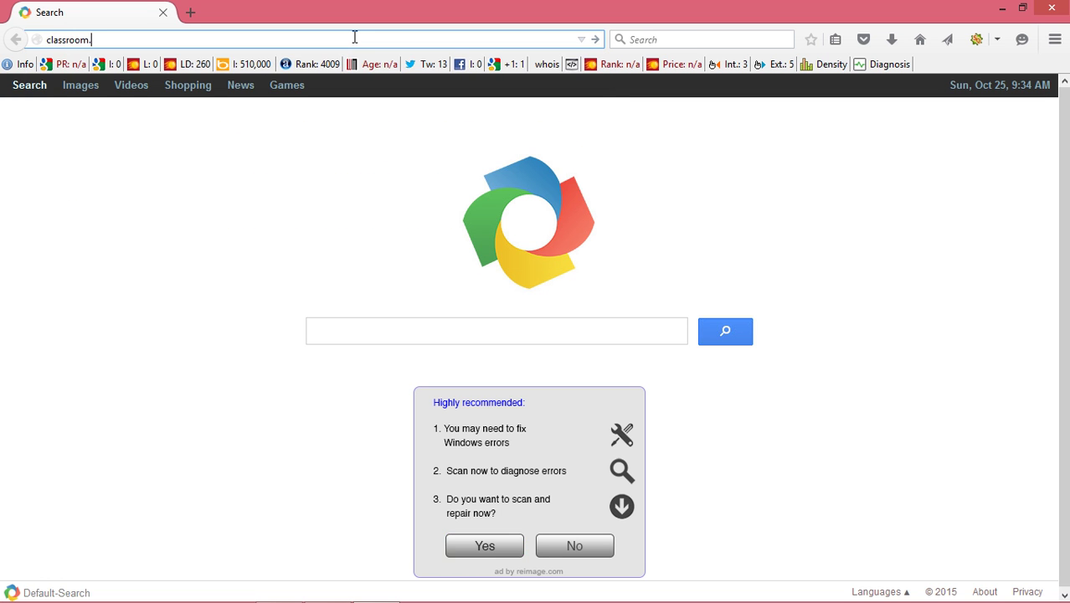
pyautogui.press('BackSpace')
pyautogui.press('BackSpace')
pyautogui.write('le.com')
pyautogui.press('Return')
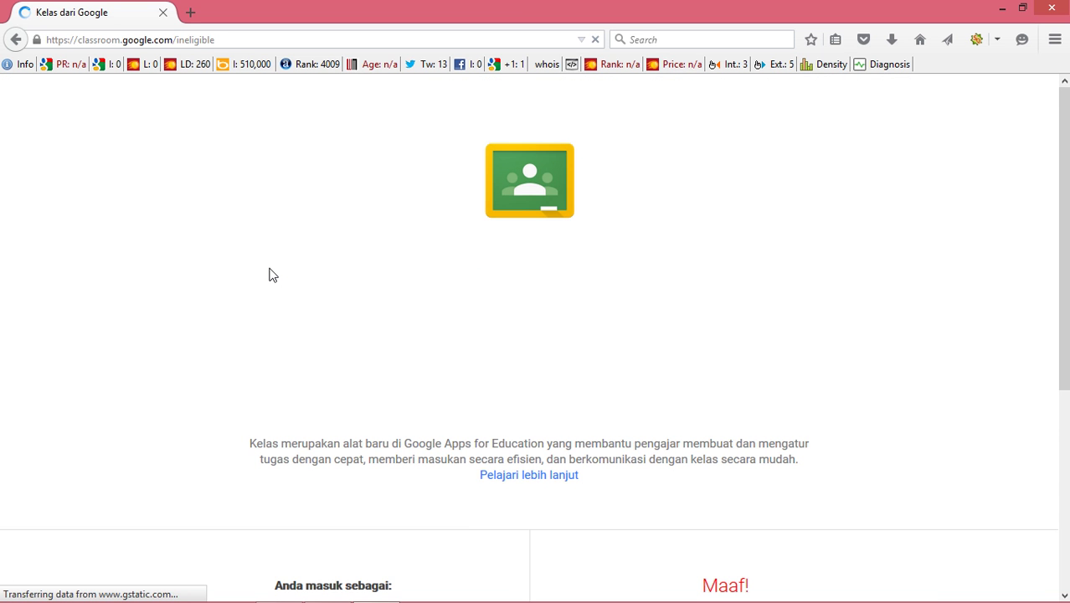
# Step: Sign the personal Gmail account out from Classroom's 'Maaf!' page and scroll the account list
pyautogui.scroll(-5, 716, 329)
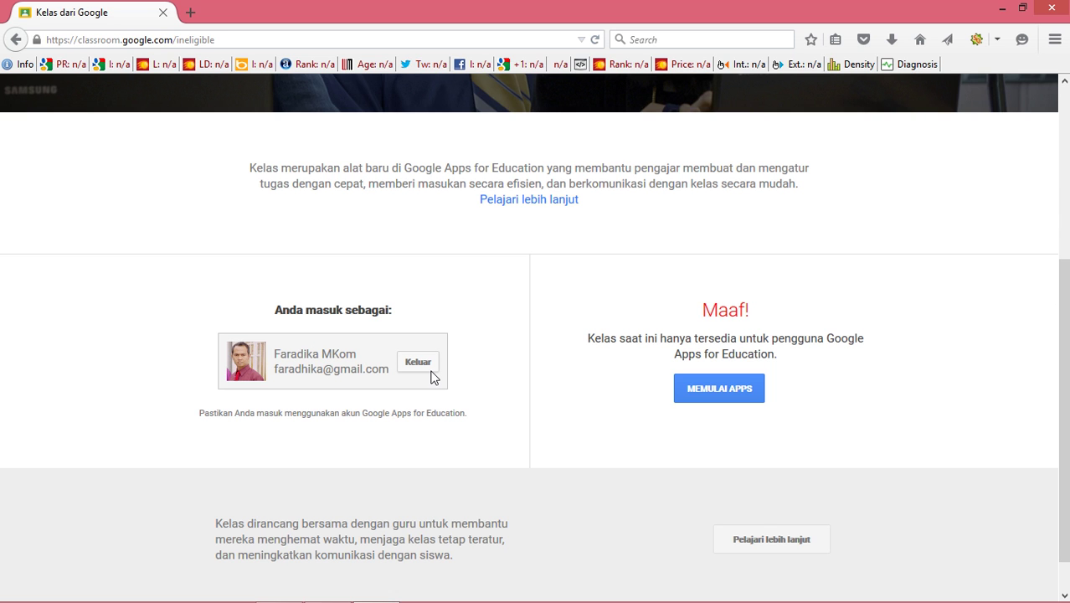
pyautogui.doubleClick(344, 376)
pyautogui.click(566, 394)
pyautogui.click(417, 362)
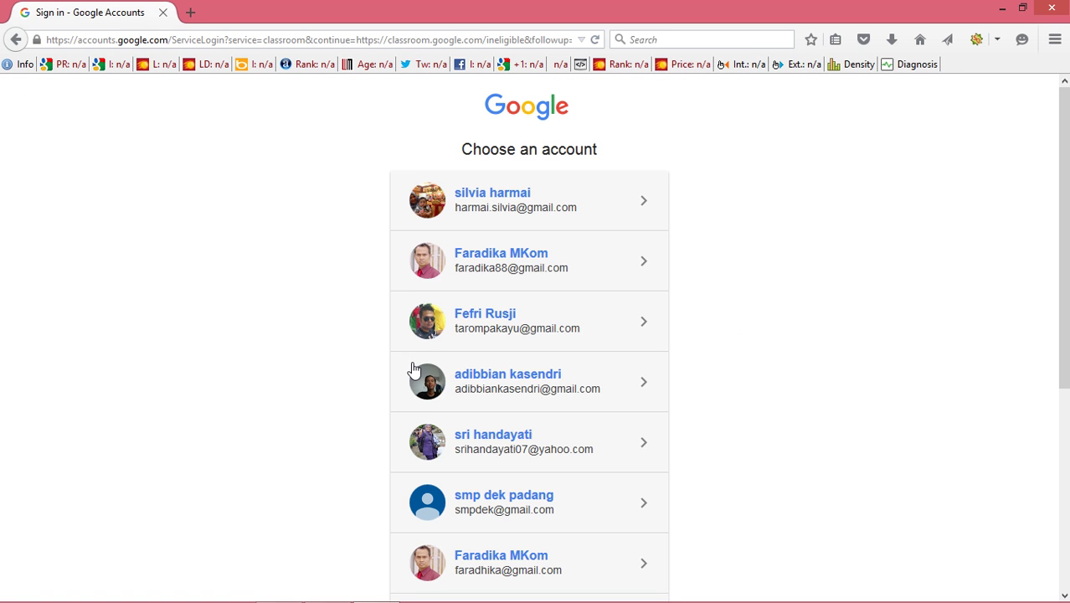
pyautogui.scroll(-4, 802, 443)
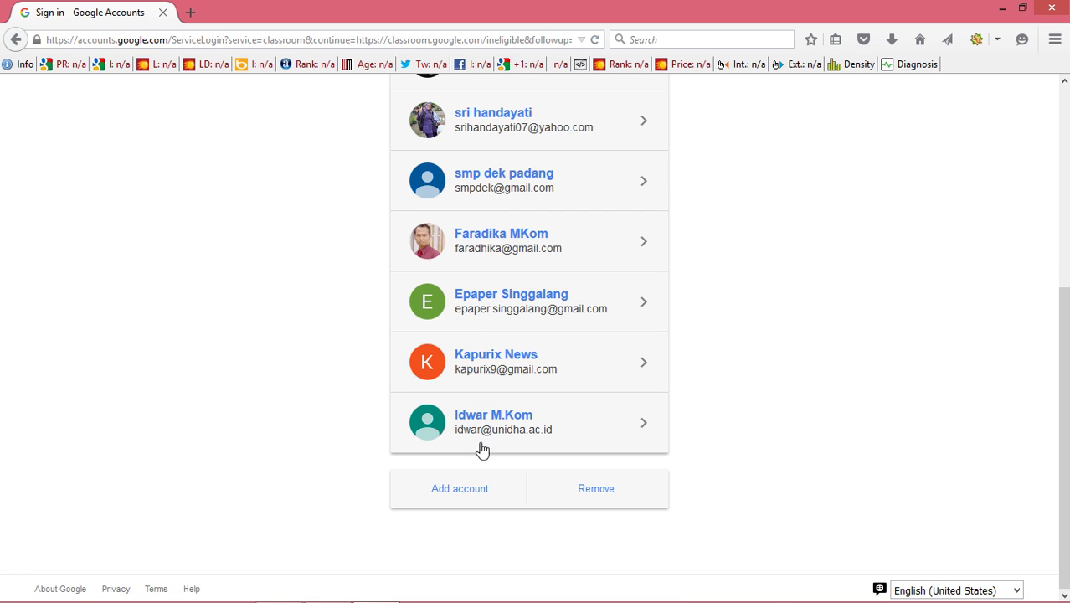
# Step: Add another account and submit the teacher's school email address
pyautogui.click(456, 497)
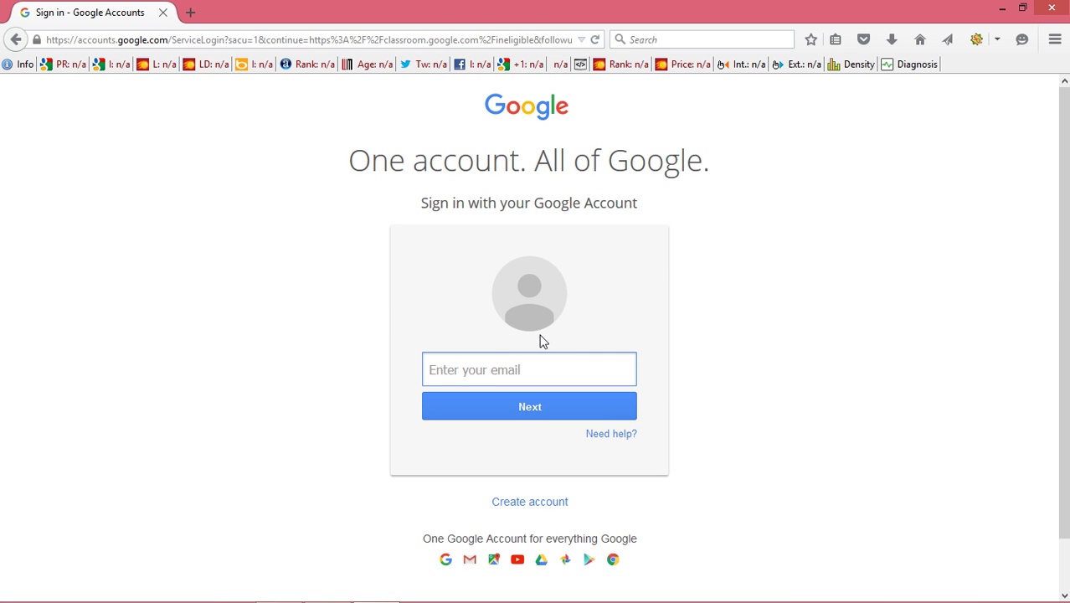
pyautogui.press('Return')
# Step: Sign in with the account password and choose Not Now for remembering it in Firefox
pyautogui.write('•••••••••')
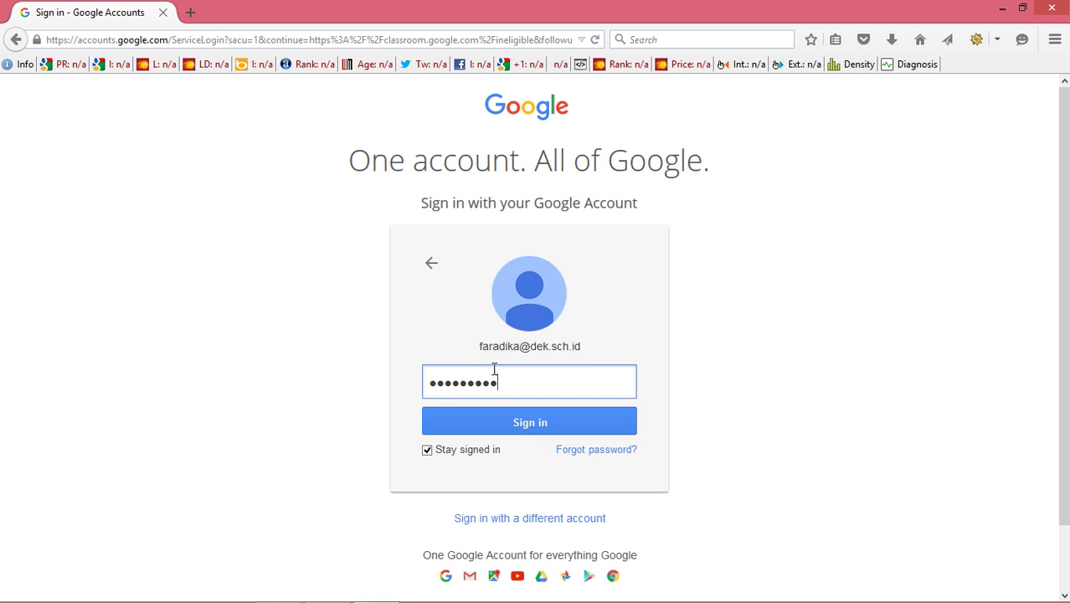
pyautogui.press('Return')
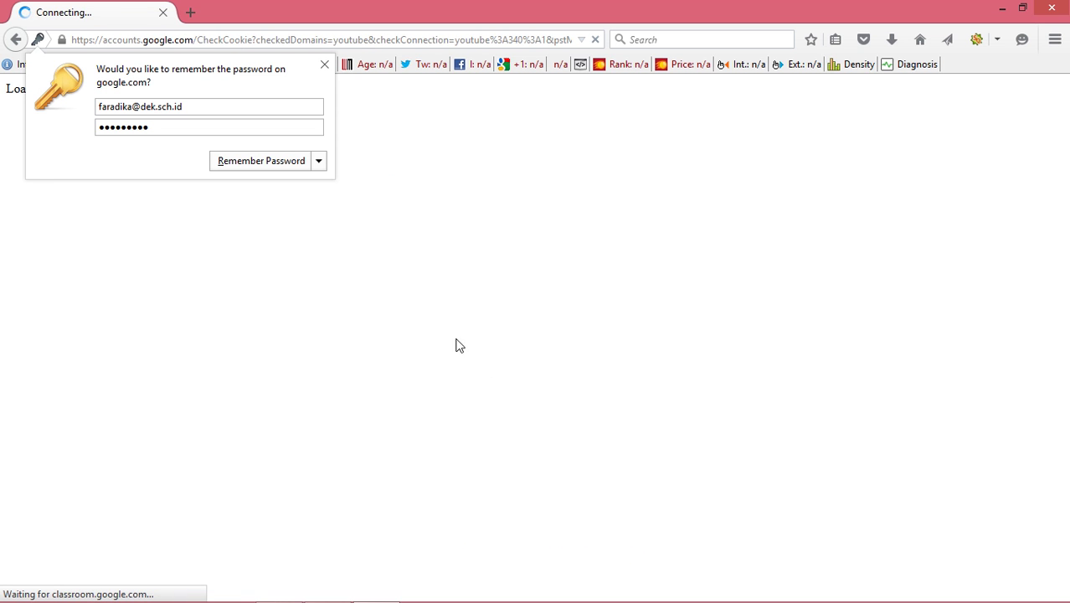
pyautogui.click(321, 164)
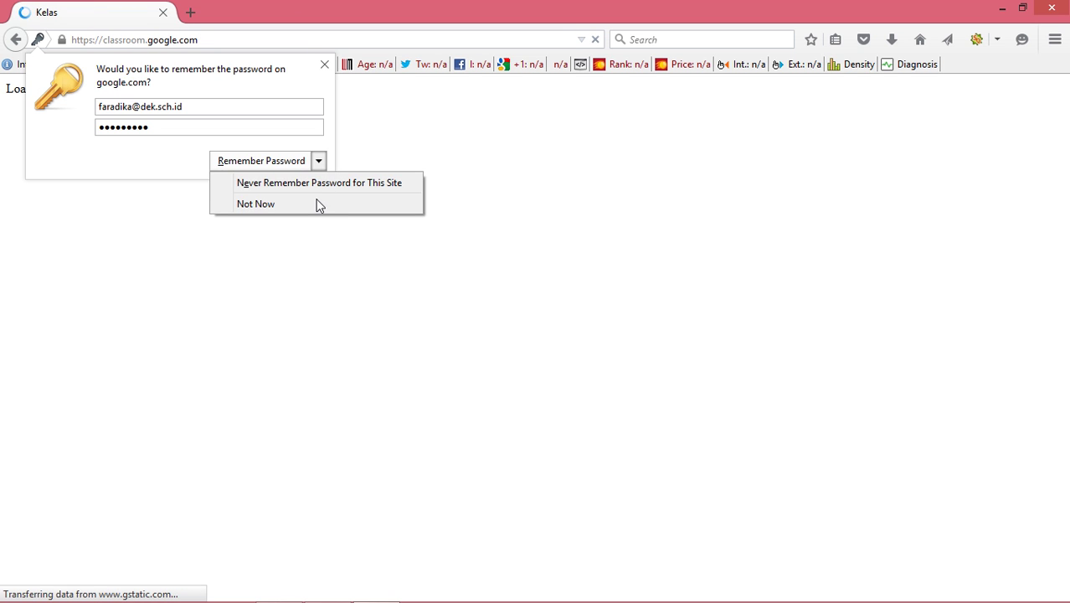
pyautogui.click(317, 207)
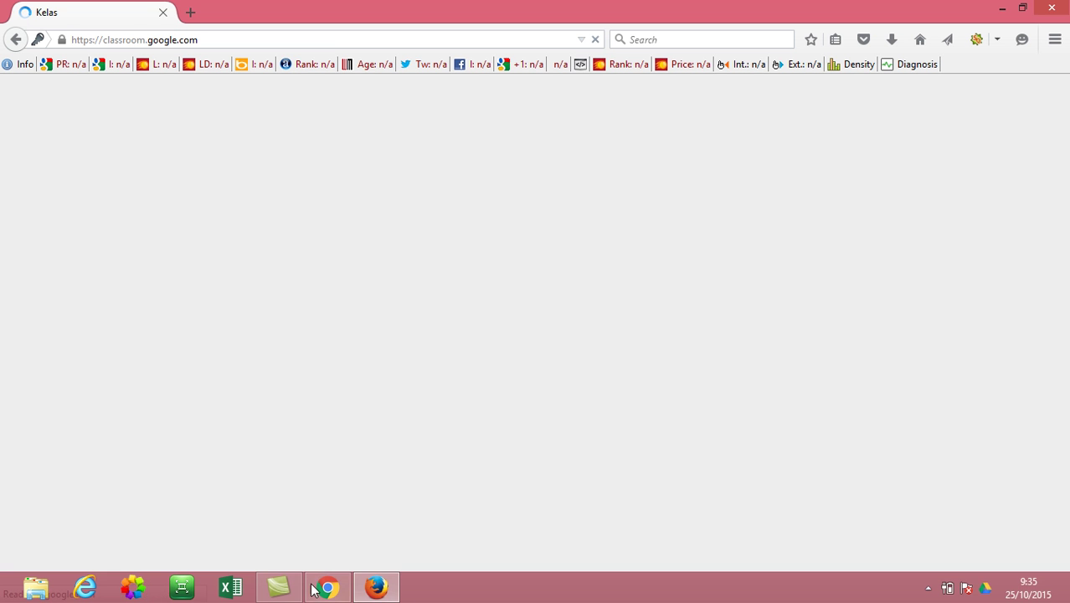
# Step: Glance at the student's Chrome window, then return to the teacher's Classroom in Firefox
pyautogui.click(311, 589)
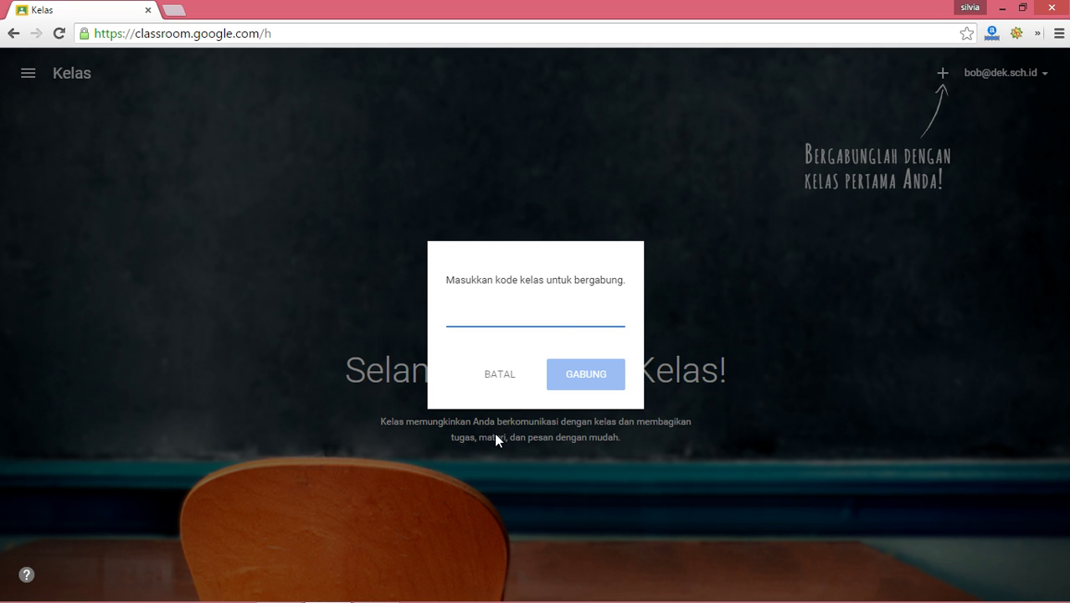
pyautogui.click(389, 593)
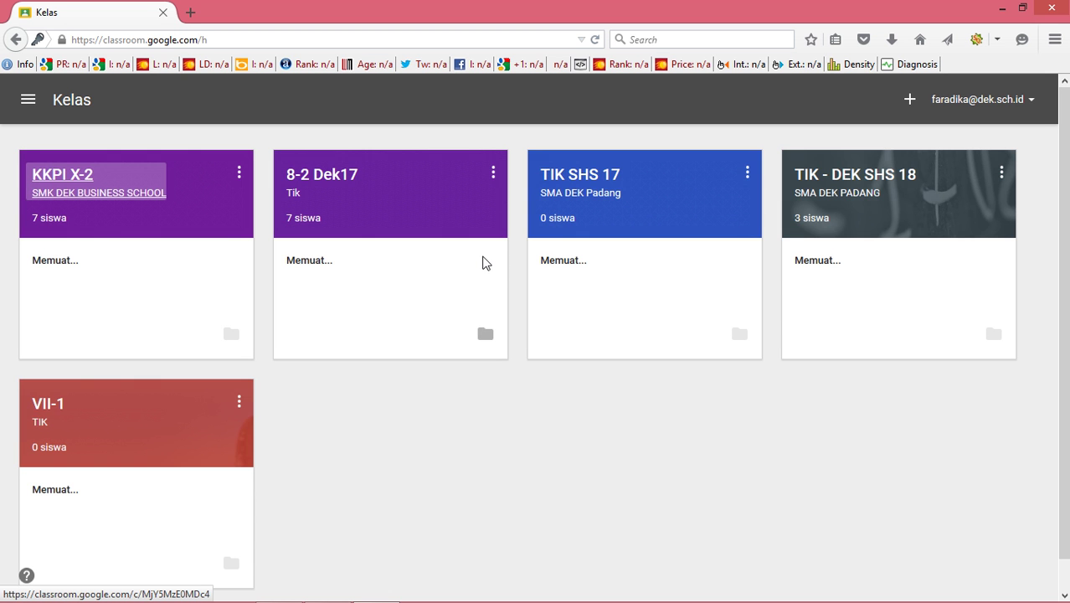
# Step: Create the class 'Kelas Belajar Komputer' with section 'SMP' from the + menu
pyautogui.click(911, 102)
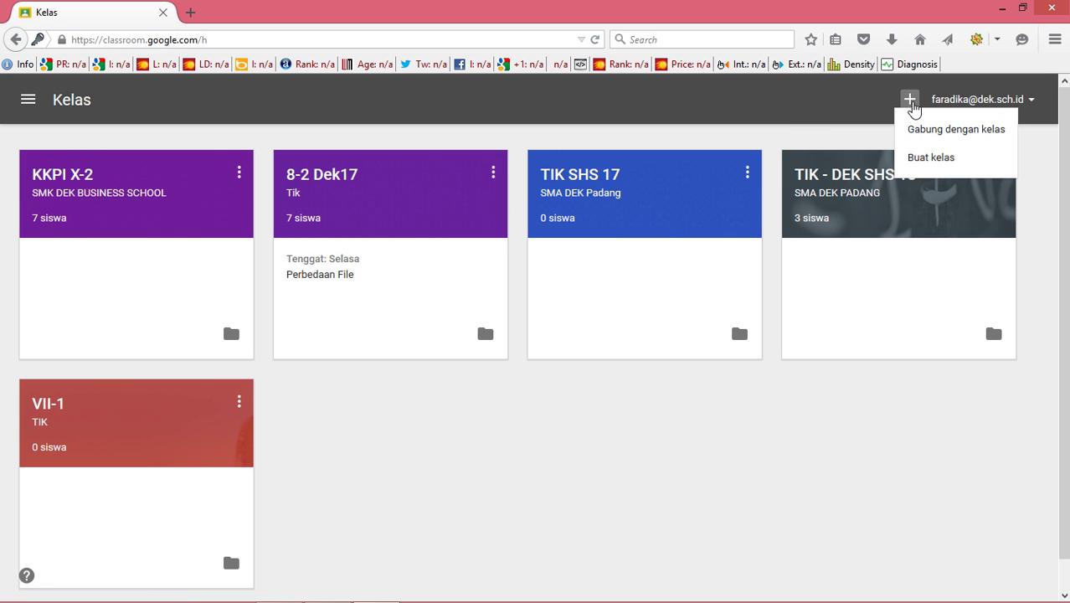
pyautogui.click(913, 166)
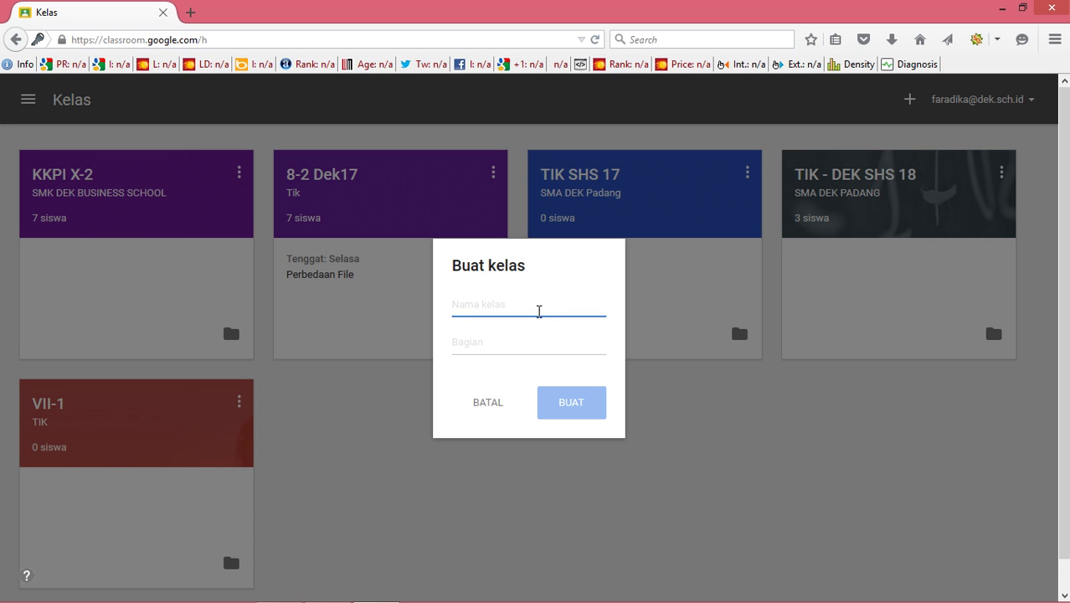
pyautogui.write('Kelas Belajar K')
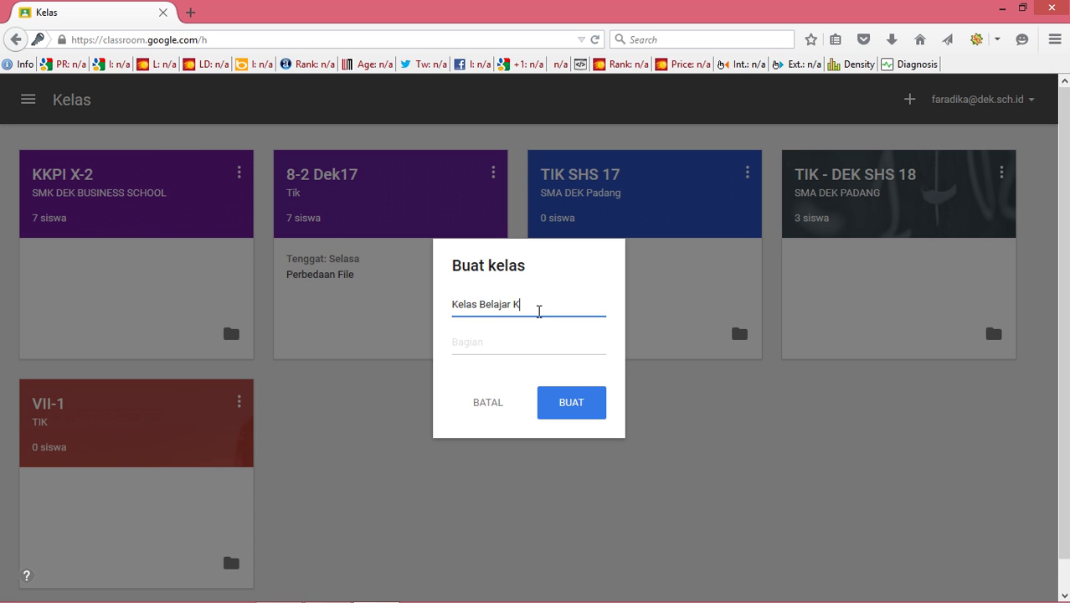
pyautogui.write('omputer')
pyautogui.click(520, 342)
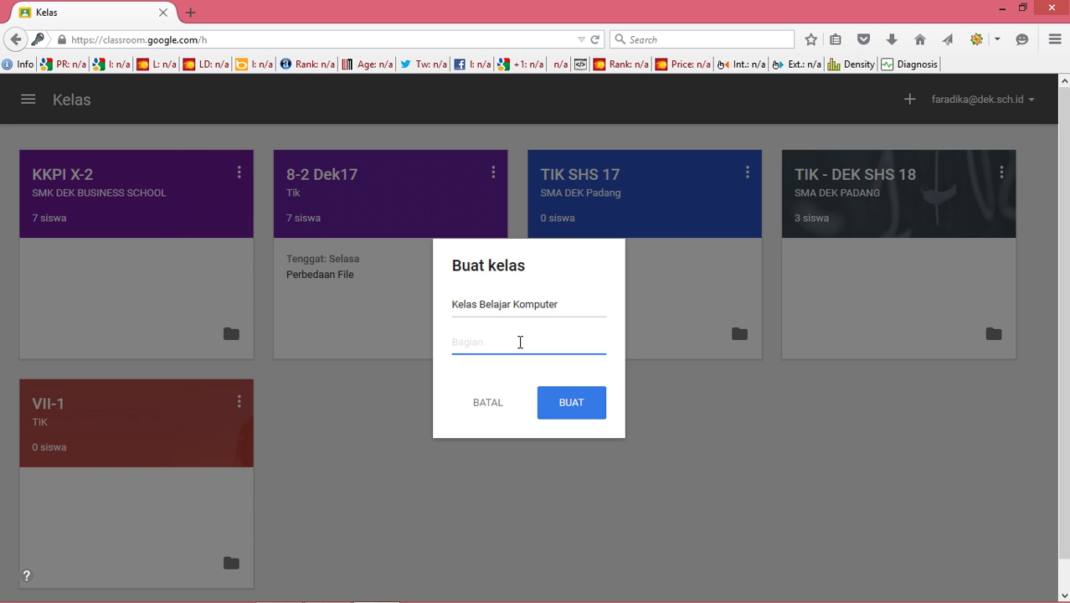
pyautogui.write('SMP')
pyautogui.click(557, 406)
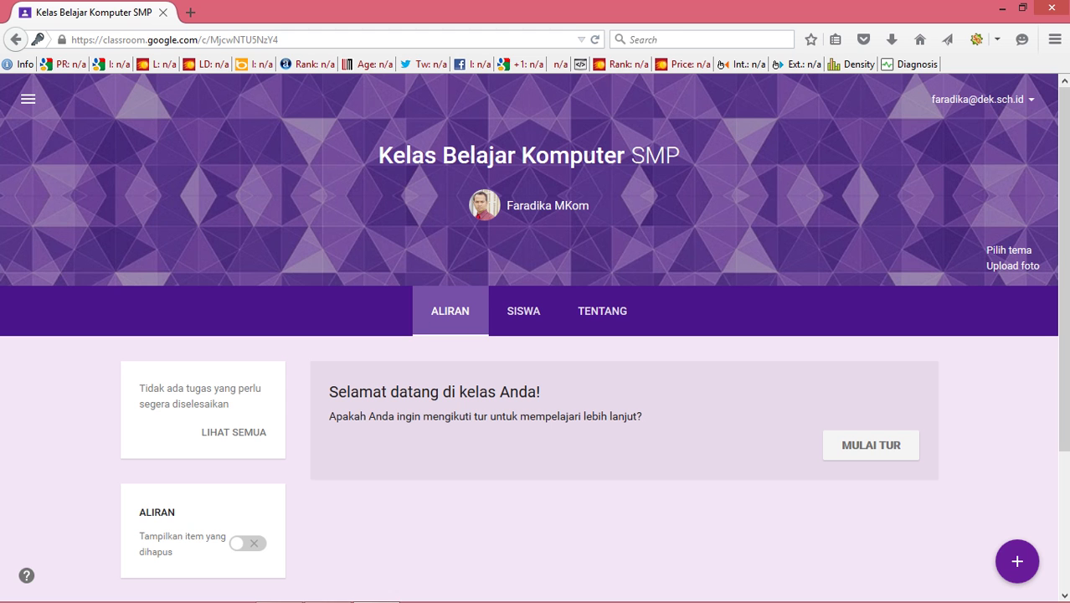
# Step: Scroll to the class code on the stream and view its options without changing anything
pyautogui.scroll(-3, 535, 335)
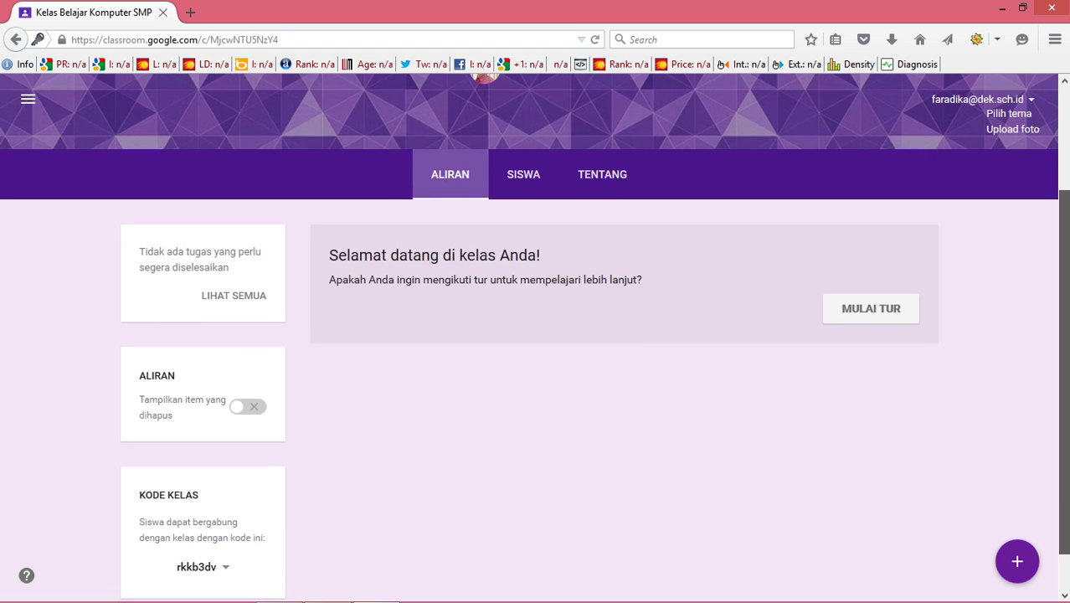
pyautogui.scroll(-1, 535, 335)
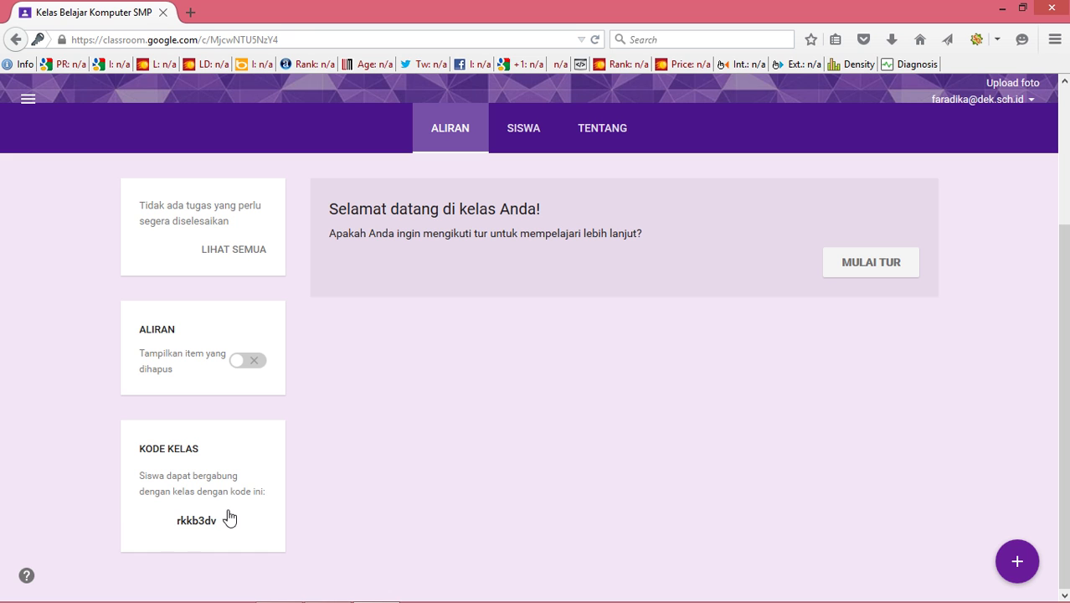
pyautogui.click(182, 527)
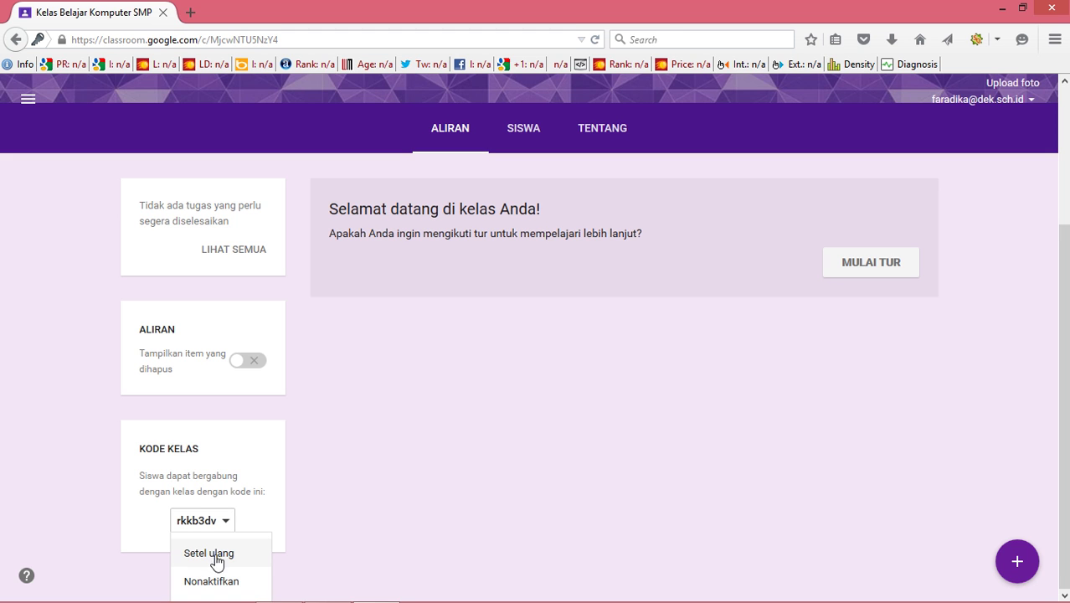
pyautogui.click(184, 526)
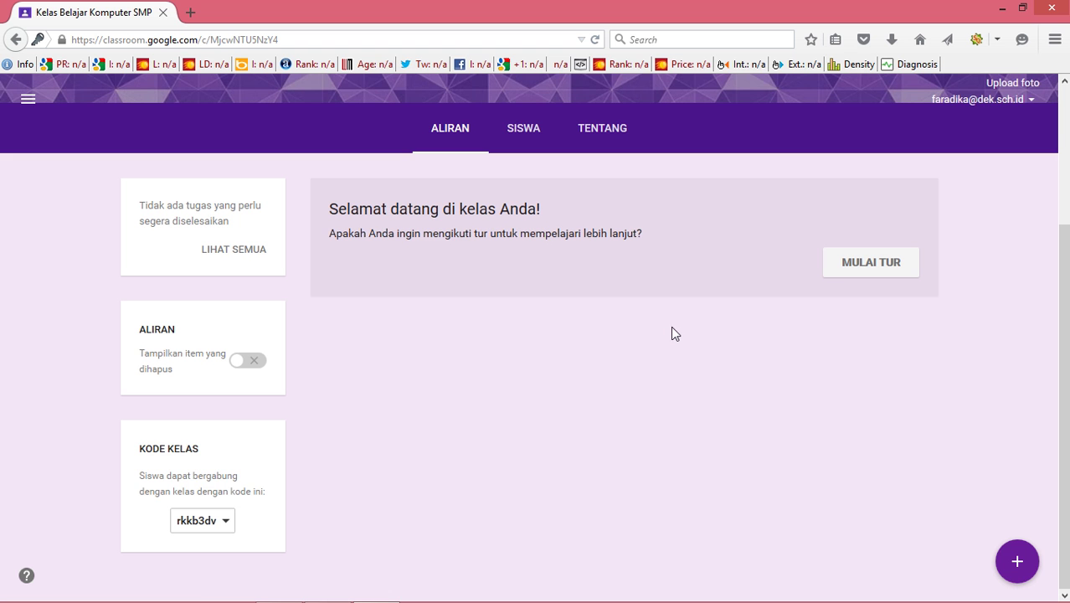
pyautogui.click(521, 132)
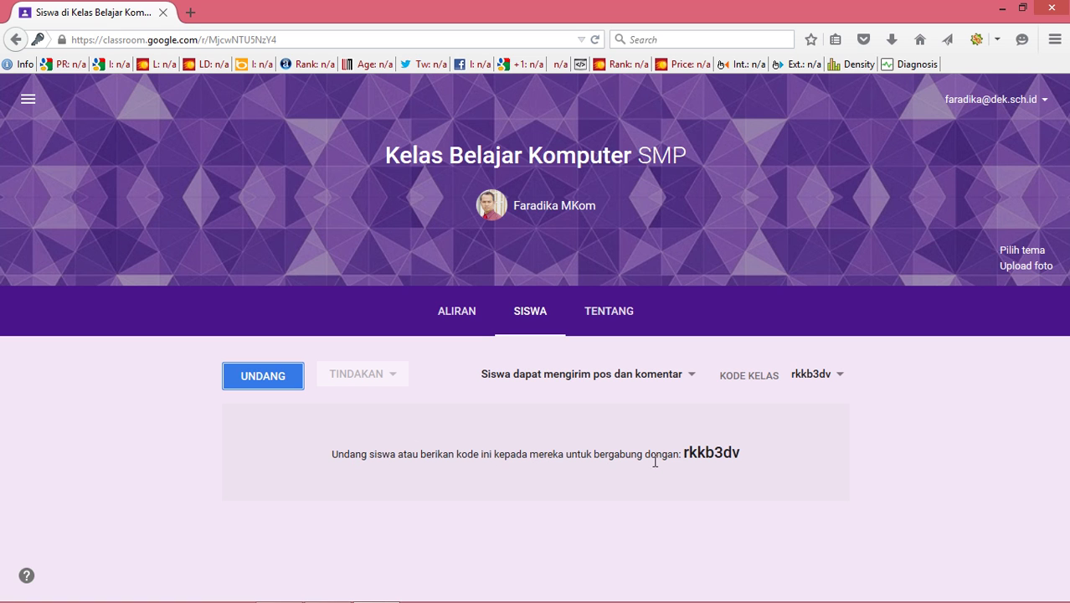
pyautogui.moveTo(686, 456); pyautogui.dragTo(717, 459)
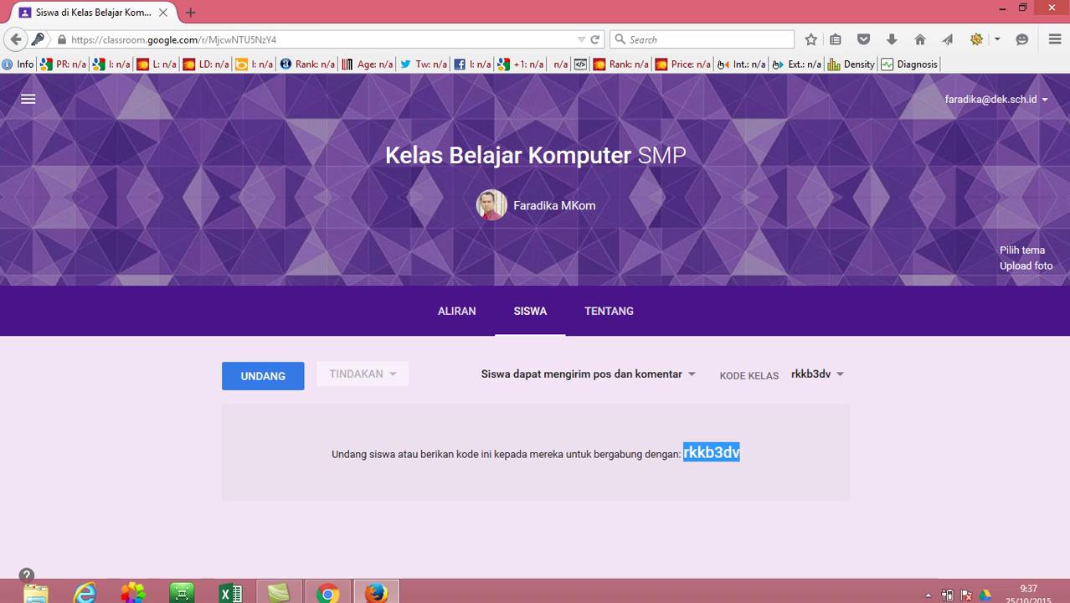
pyautogui.click(329, 588)
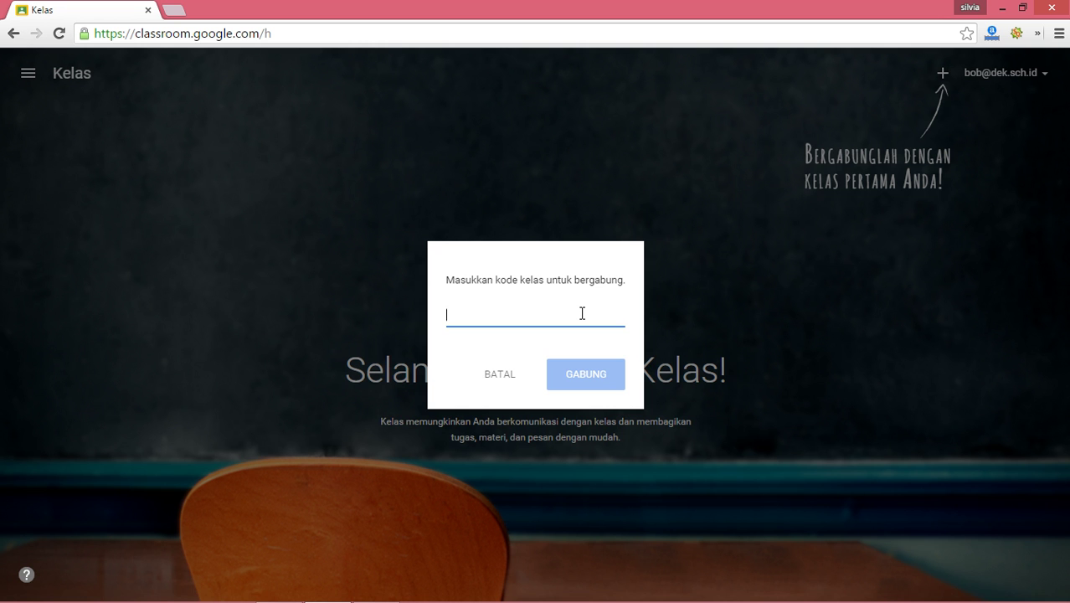
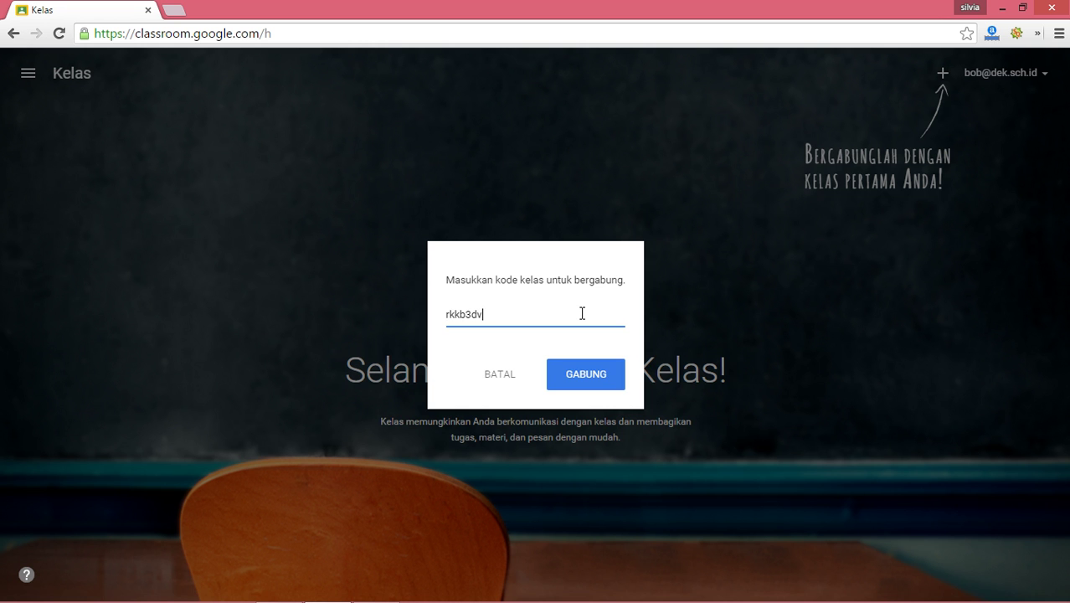
pyautogui.click(582, 377)
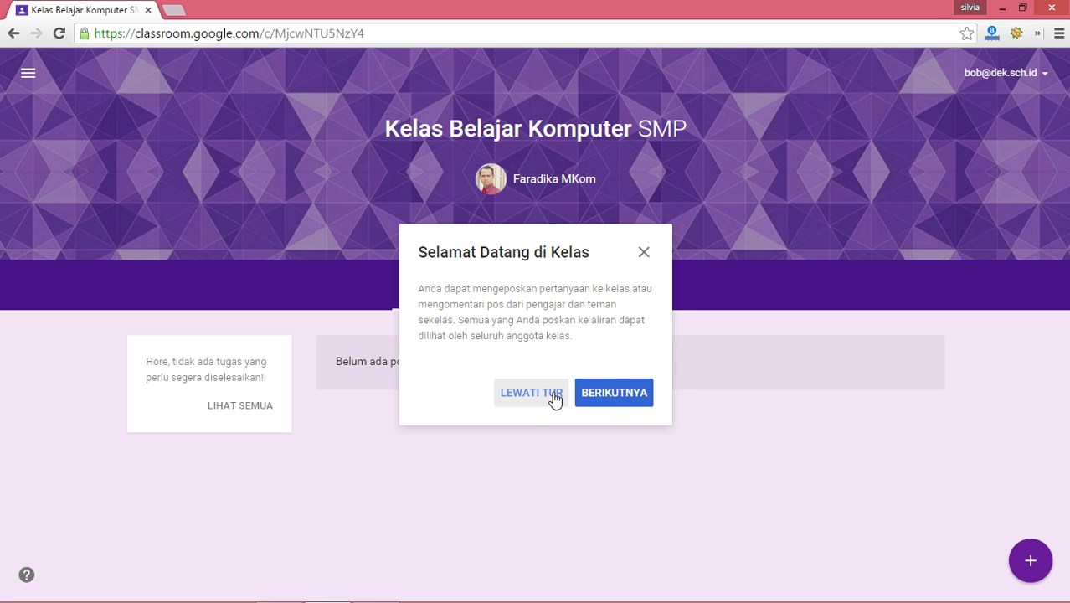
pyautogui.click(555, 399)
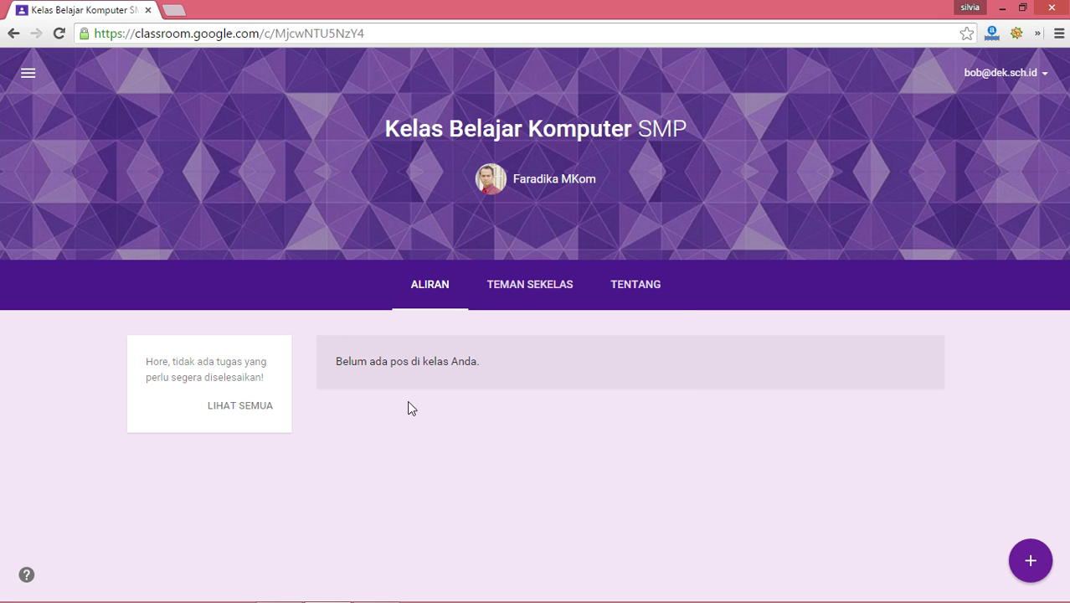
# Step: Check the classmates list (TEMAN SEKELAS), then return to the student's list of all classes
pyautogui.click(515, 298)
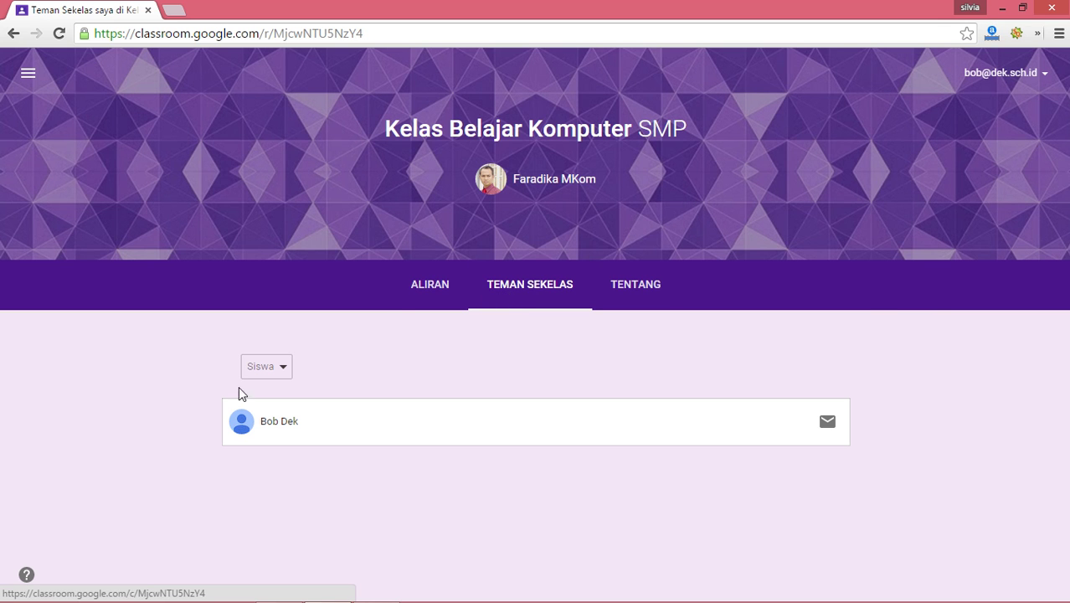
pyautogui.click(433, 289)
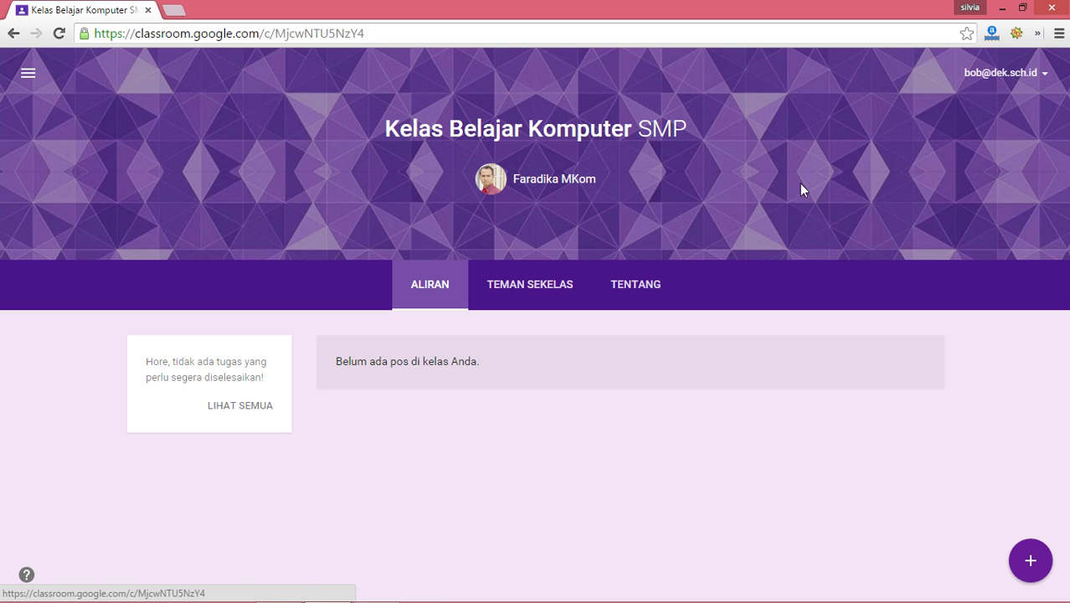
pyautogui.click(28, 74)
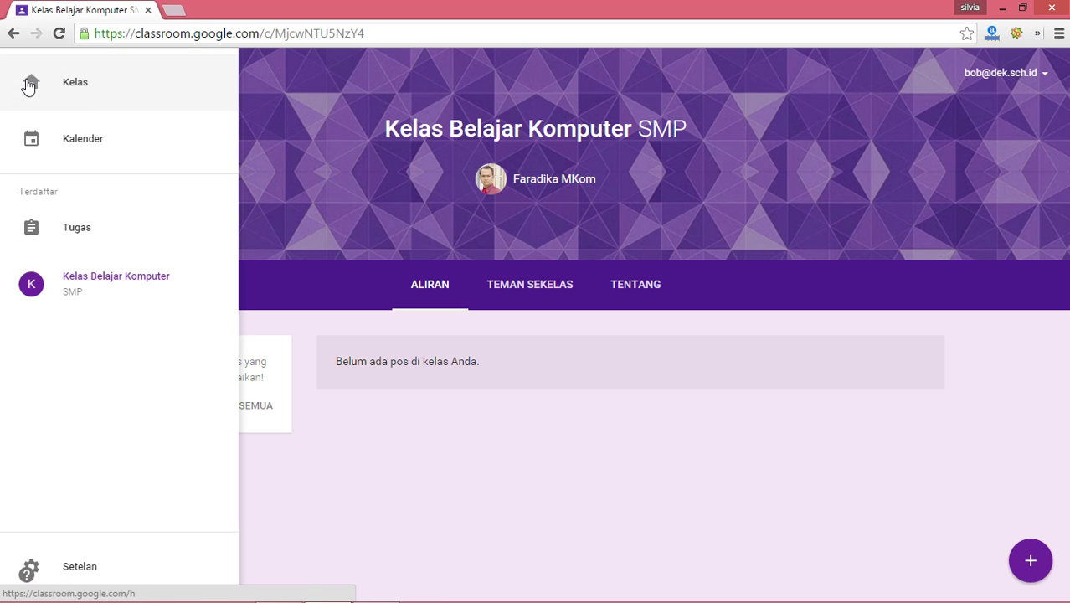
pyautogui.click(95, 100)
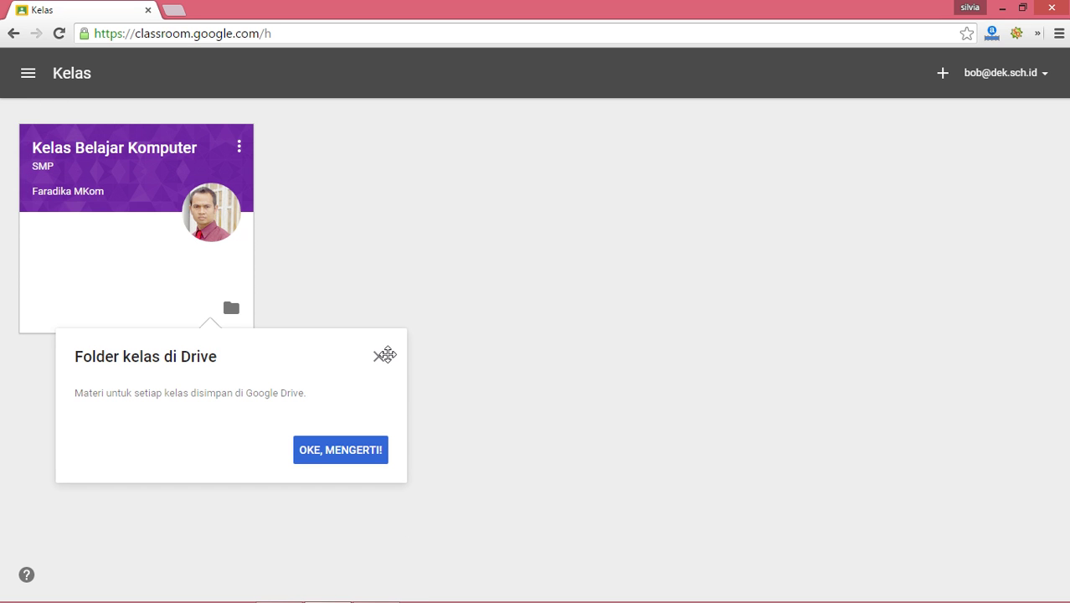
# Step: Dismiss the Drive folder and calendar tips, then open and cancel the join-class prompt
pyautogui.click(350, 467)
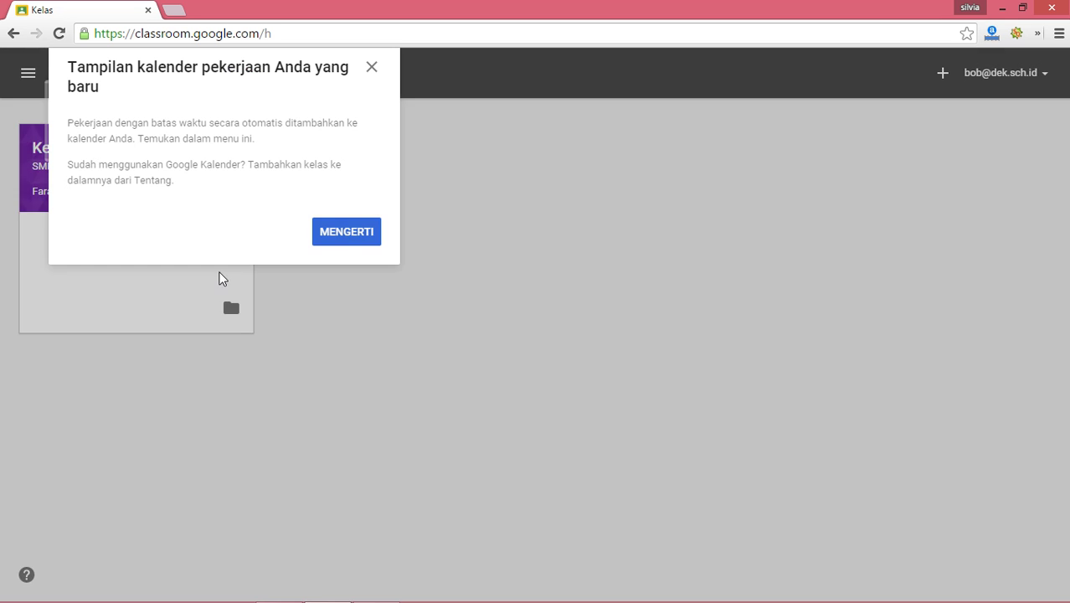
pyautogui.click(346, 232)
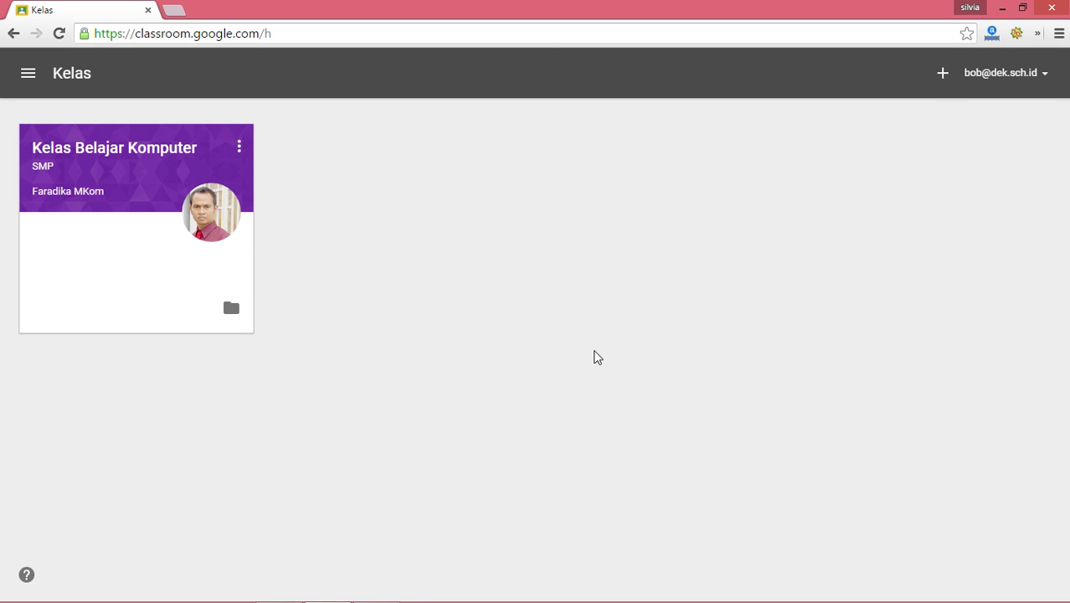
pyautogui.click(942, 75)
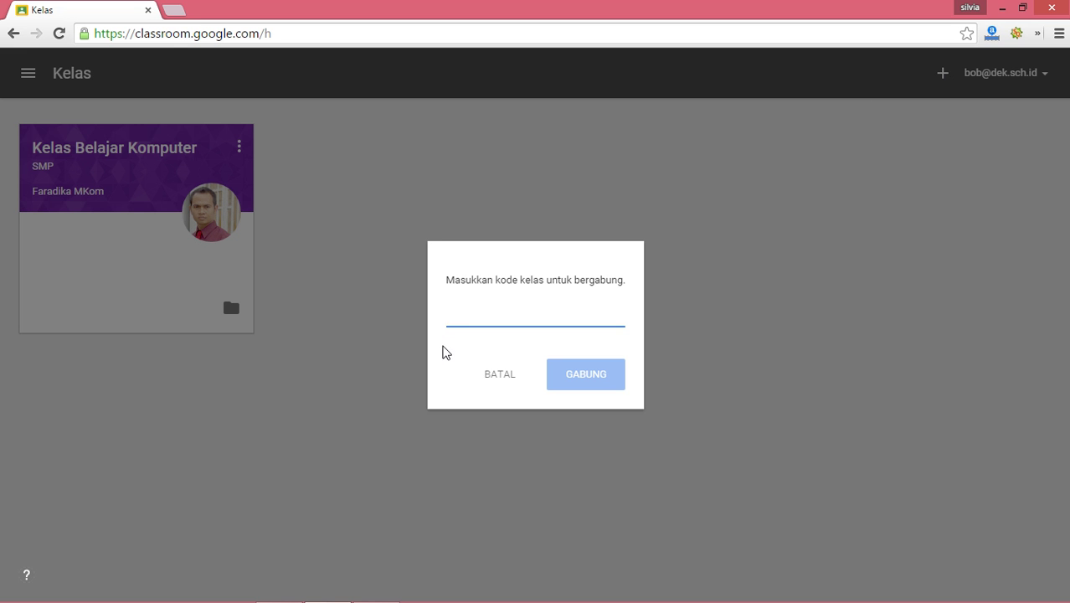
pyautogui.click(490, 377)
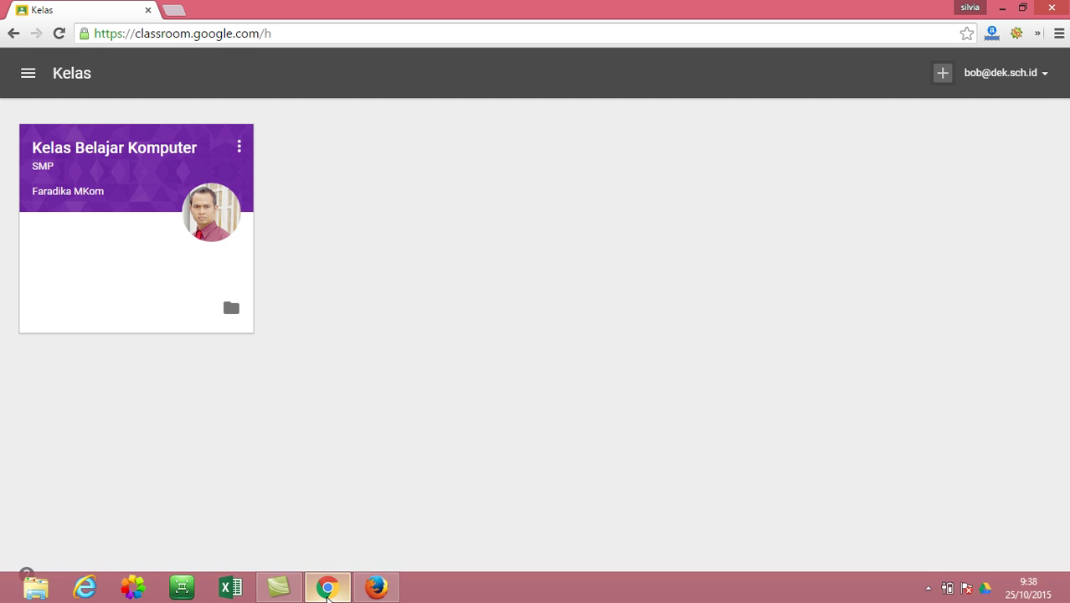
# Step: In the teacher's Firefox window, view the class's TENTANG details, then go back to all classes
pyautogui.click(362, 593)
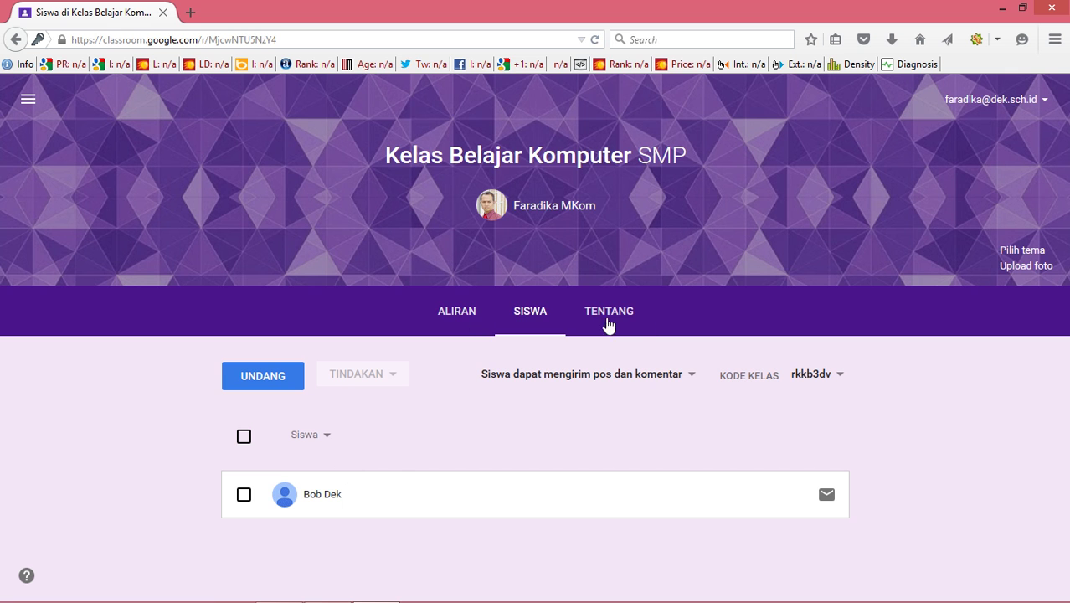
pyautogui.click(636, 328)
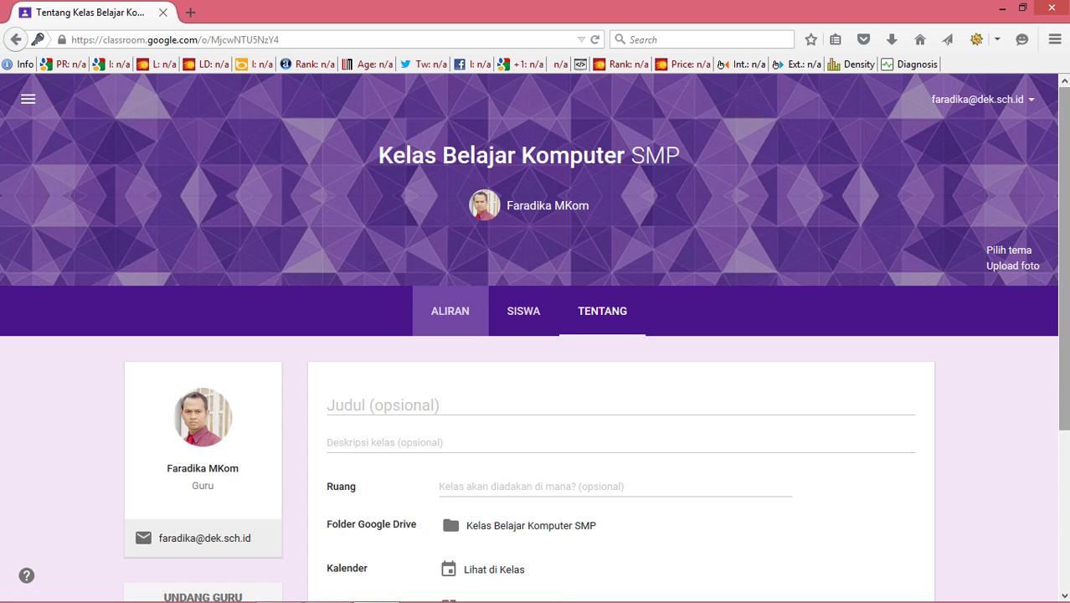
pyautogui.scroll(-3, 536, 335)
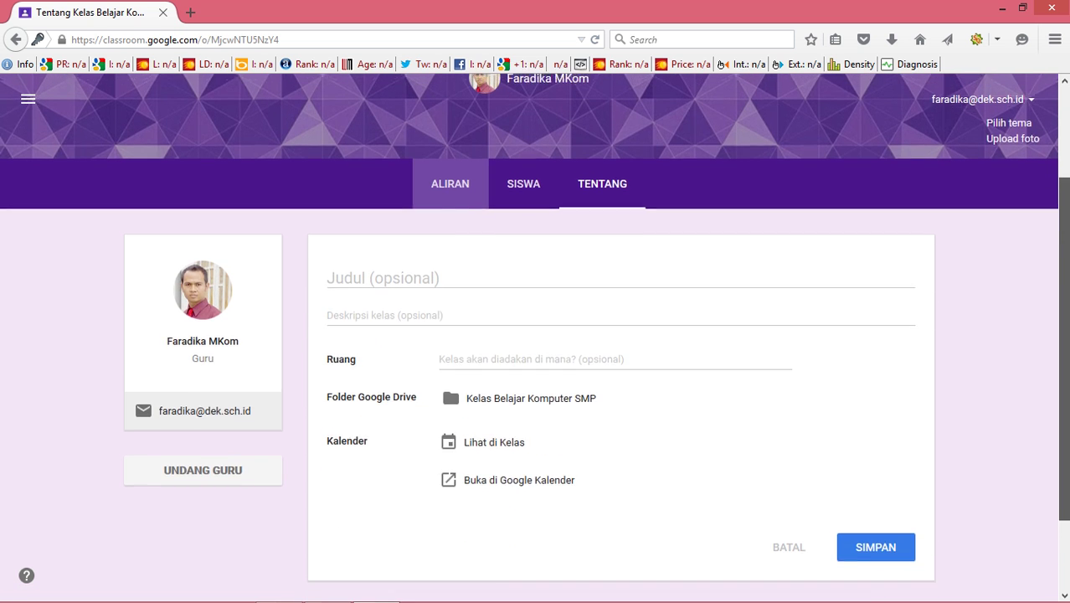
pyautogui.scroll(3, 554, 332)
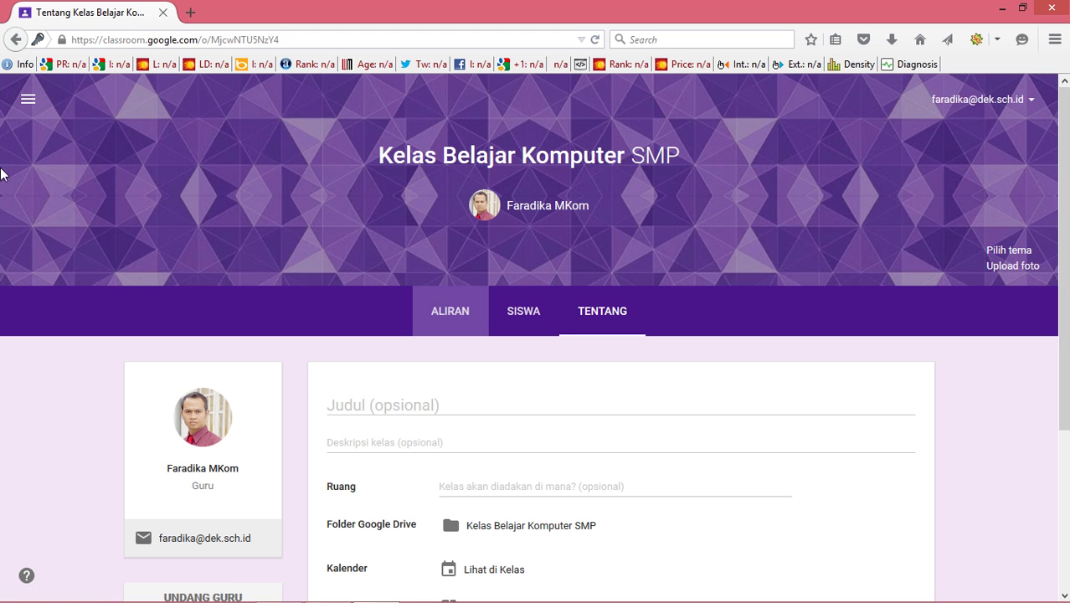
pyautogui.click(21, 114)
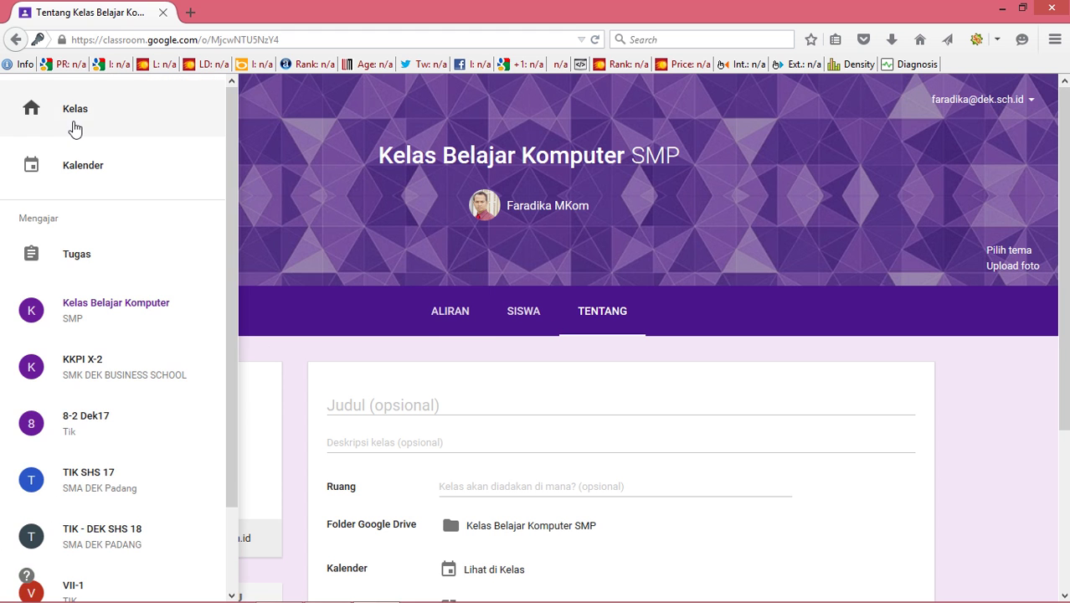
pyautogui.click(79, 128)
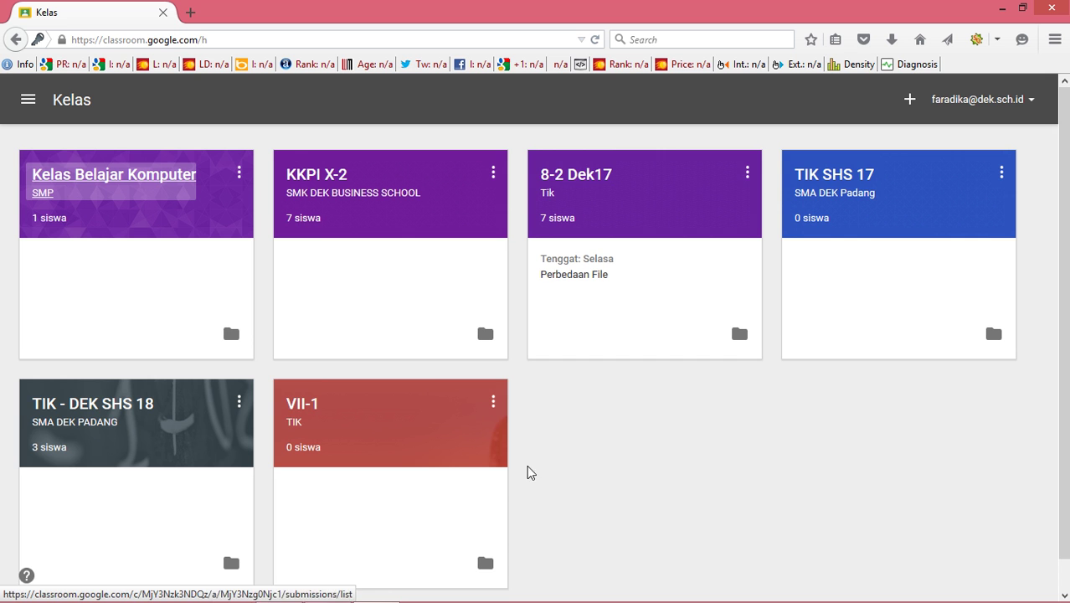
# Step: Open Kelas Belajar Komputer SMP, check its class code and post options, then view the SISWA list
pyautogui.click(149, 184)
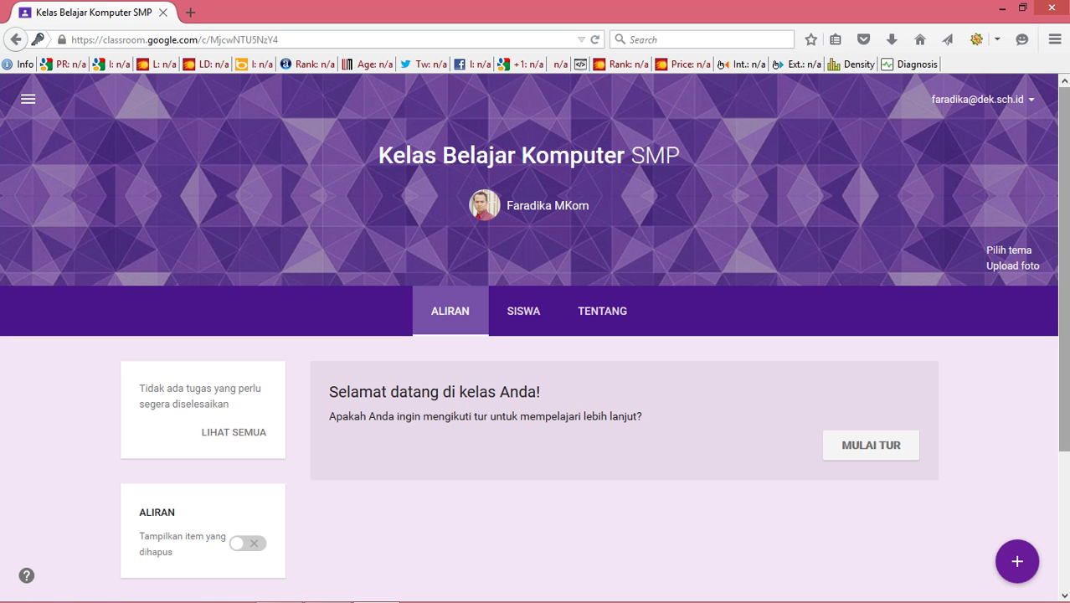
pyautogui.scroll(-3, 470, 352)
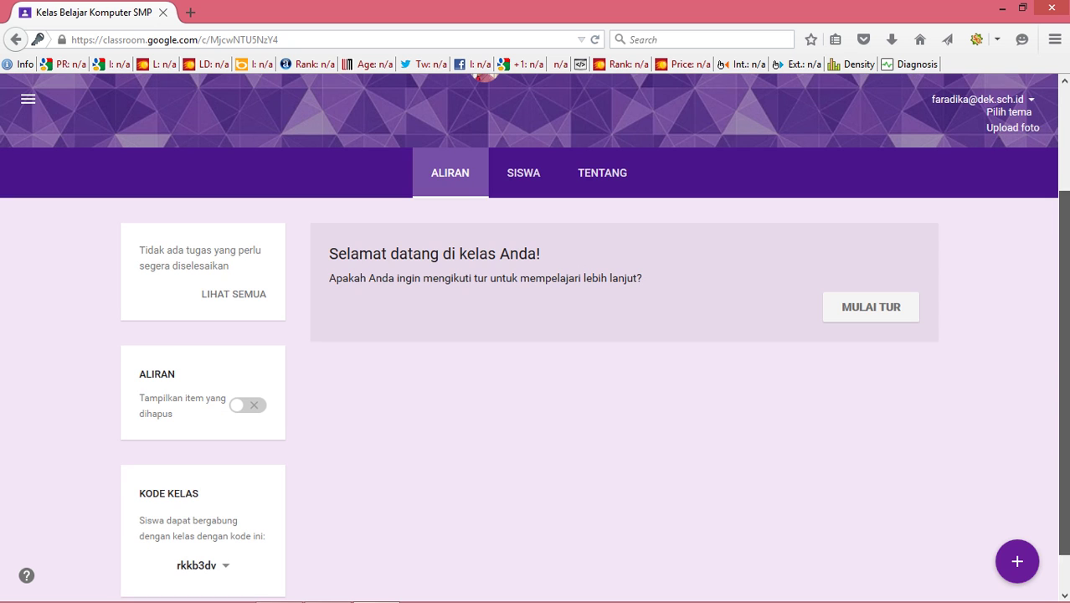
pyautogui.click(1024, 561)
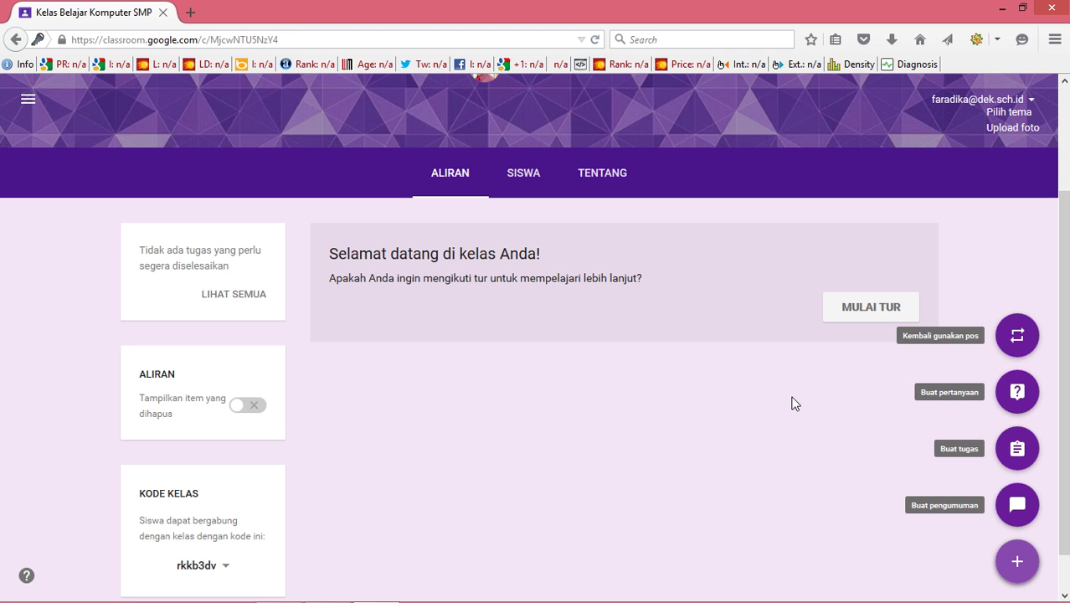
pyautogui.click(525, 186)
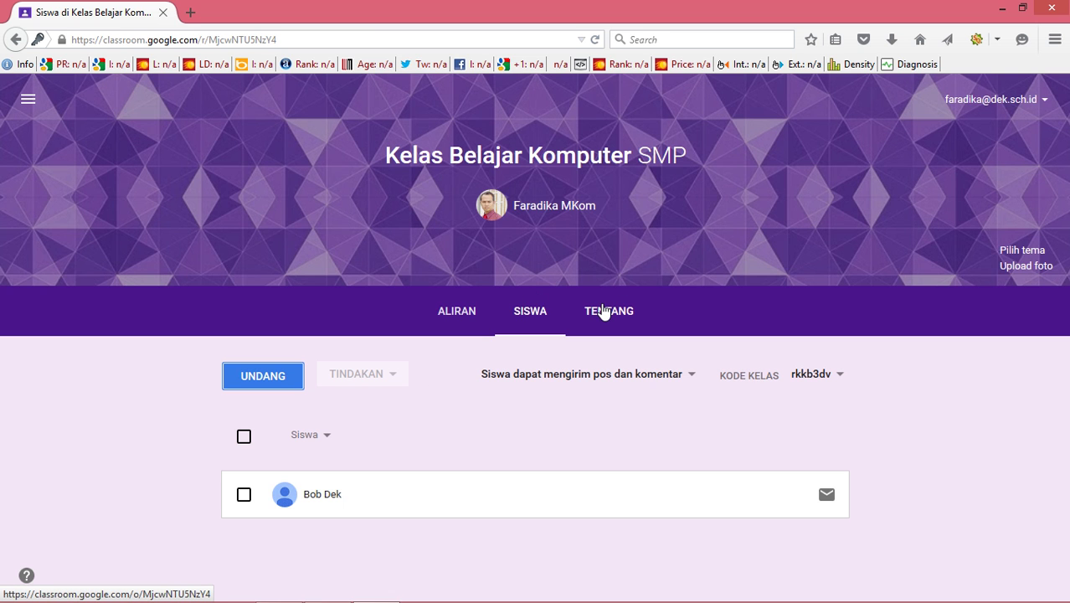
pyautogui.moveTo(327, 596)
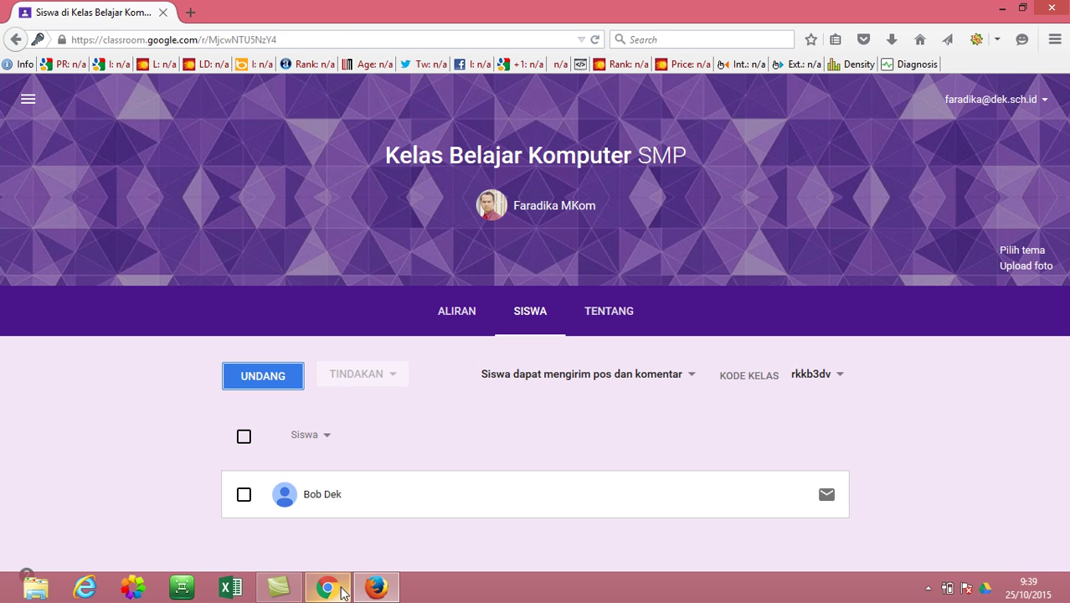
# Step: Switch to the student's Chrome window and open, then cancel, the join-class dialog
pyautogui.click(342, 589)
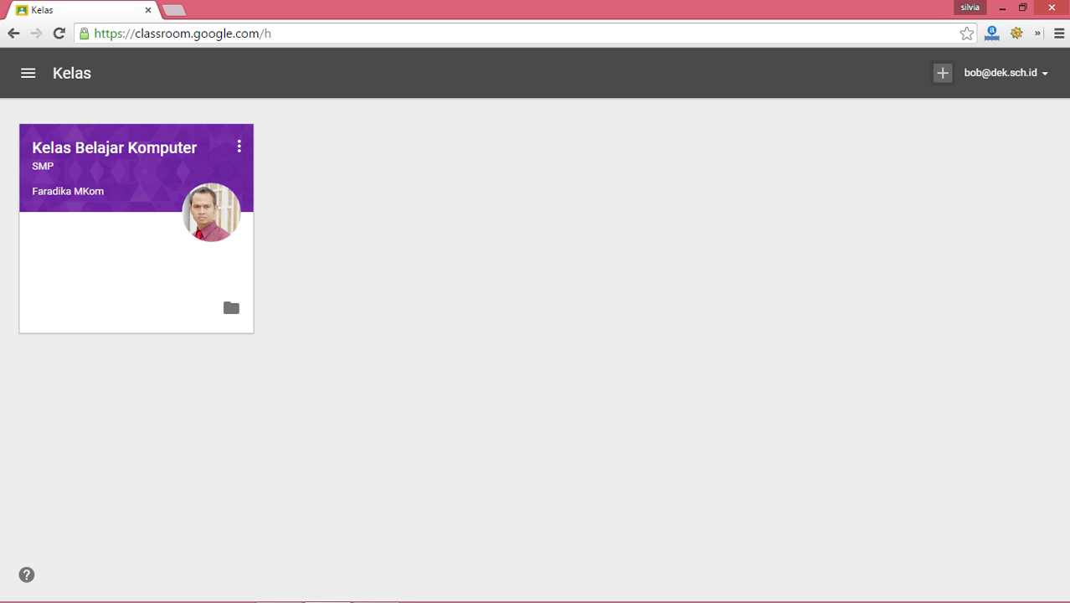
pyautogui.click(940, 75)
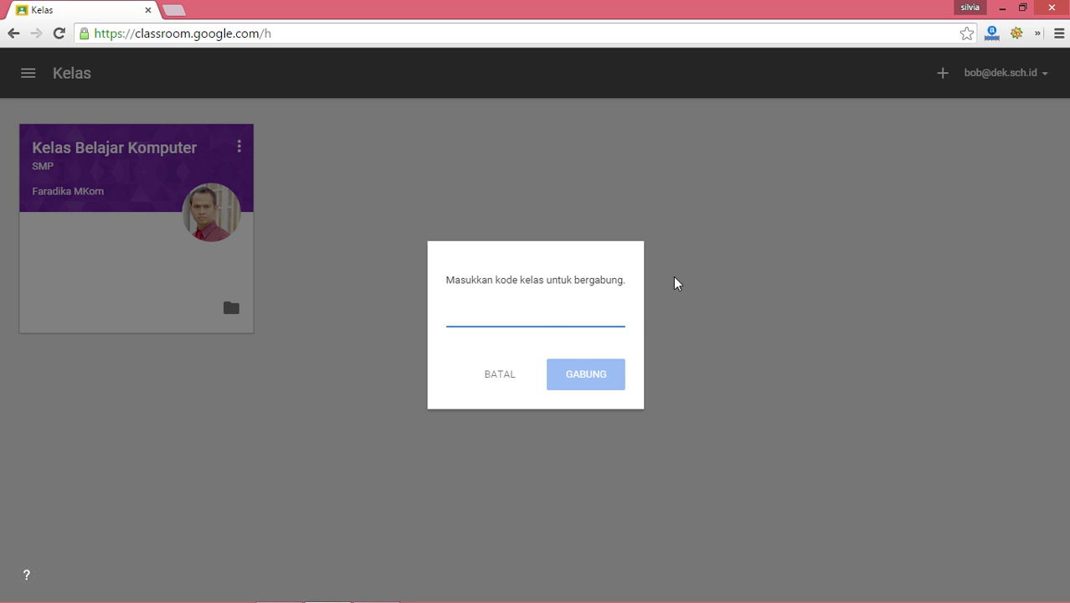
pyautogui.click(507, 378)
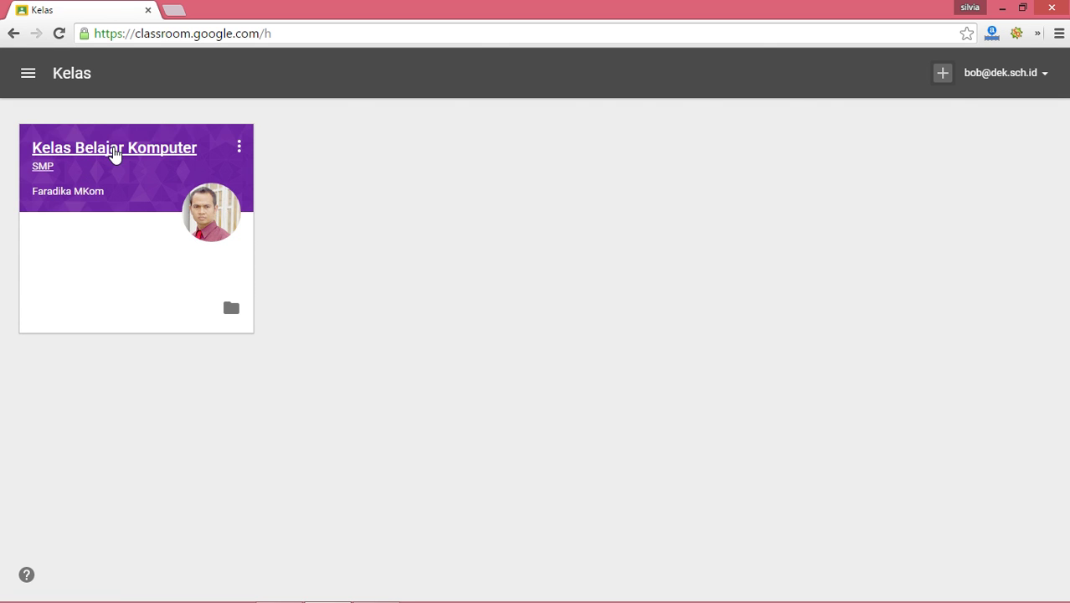
# Step: Open the Kelas Belajar Komputer class, check TEMAN SEKELAS and TENTANG, then return to ALIRAN
pyautogui.click(113, 149)
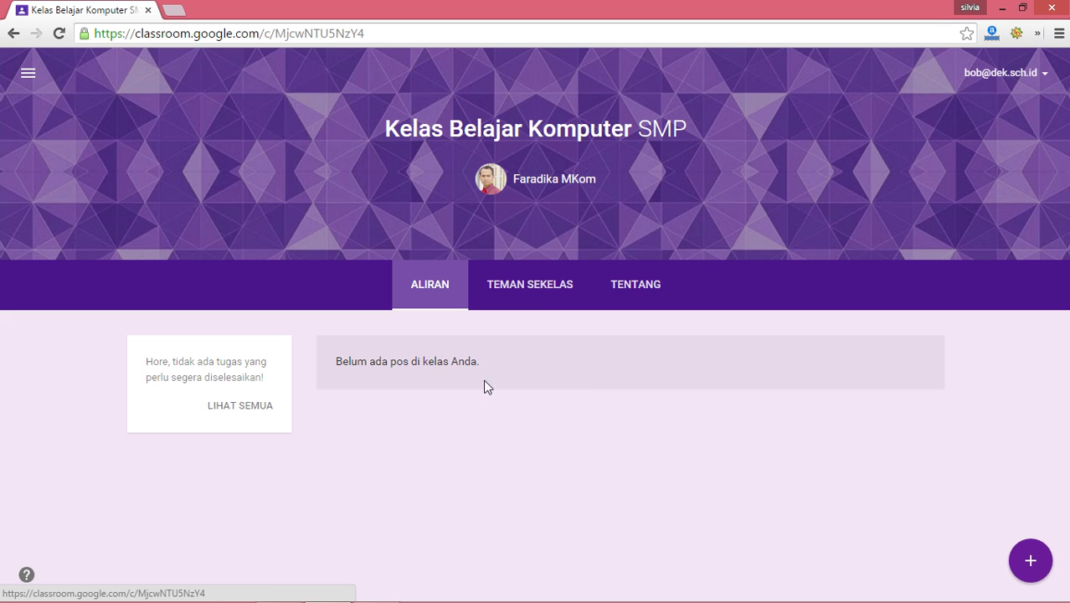
pyautogui.click(542, 293)
pyautogui.click(635, 289)
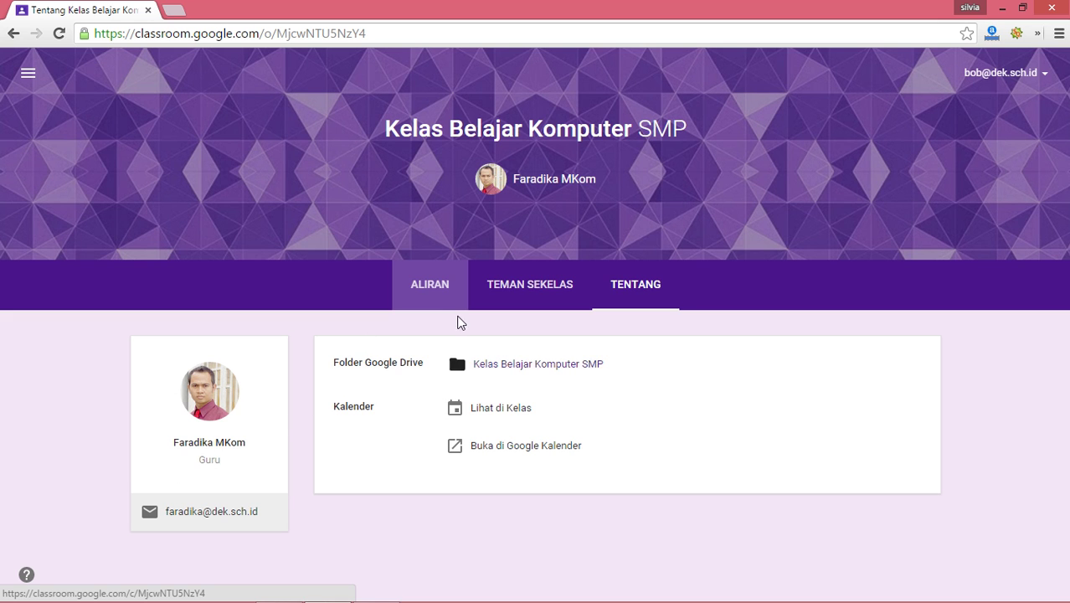
pyautogui.click(444, 287)
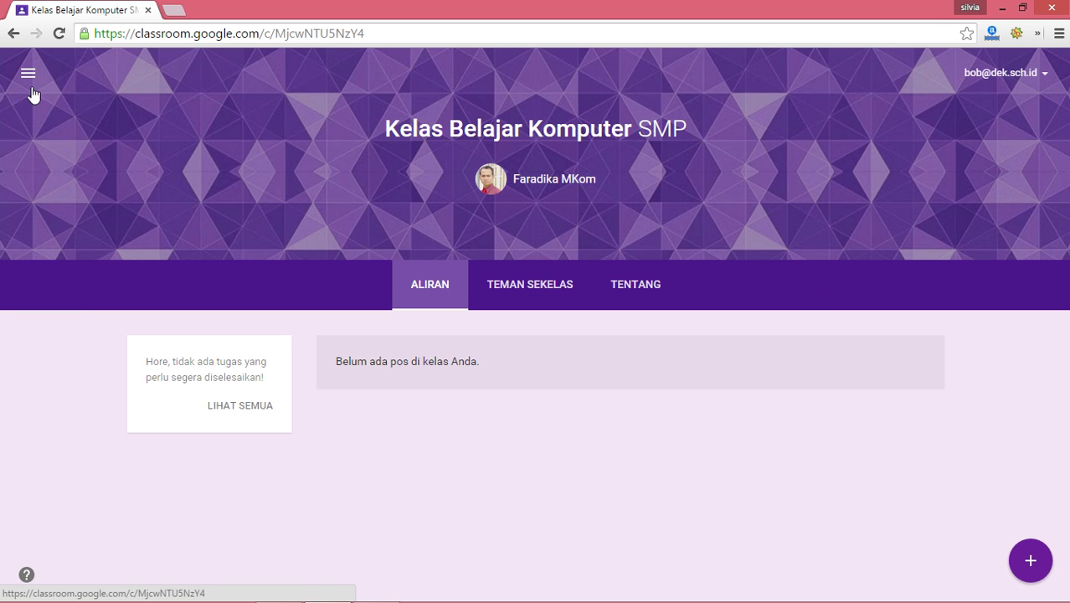
# Step: Return to the Kelas overview and sign the student account out with Keluar
pyautogui.click(28, 75)
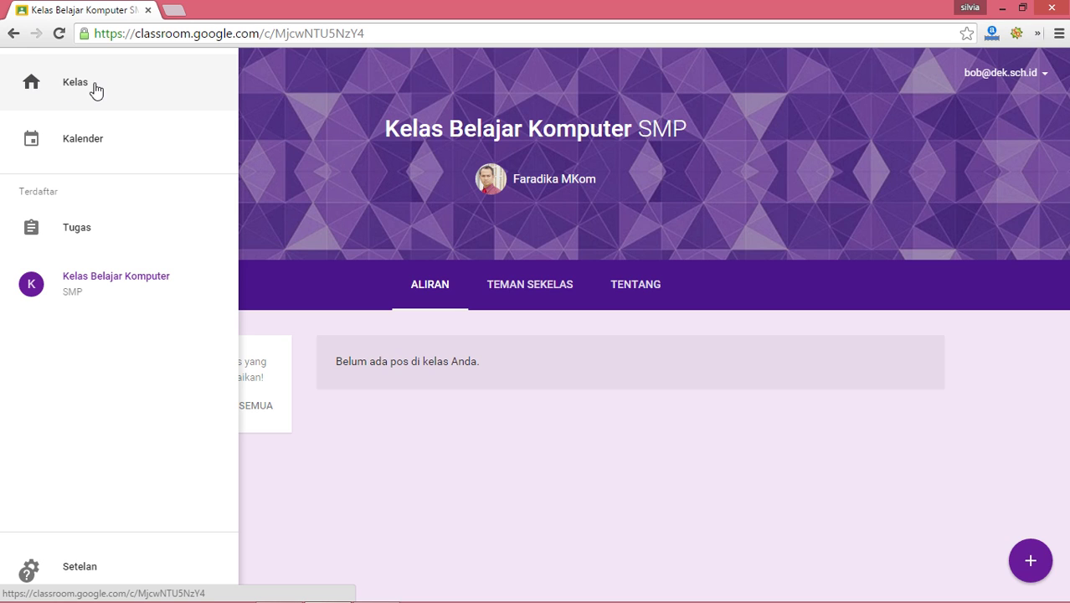
pyautogui.click(96, 87)
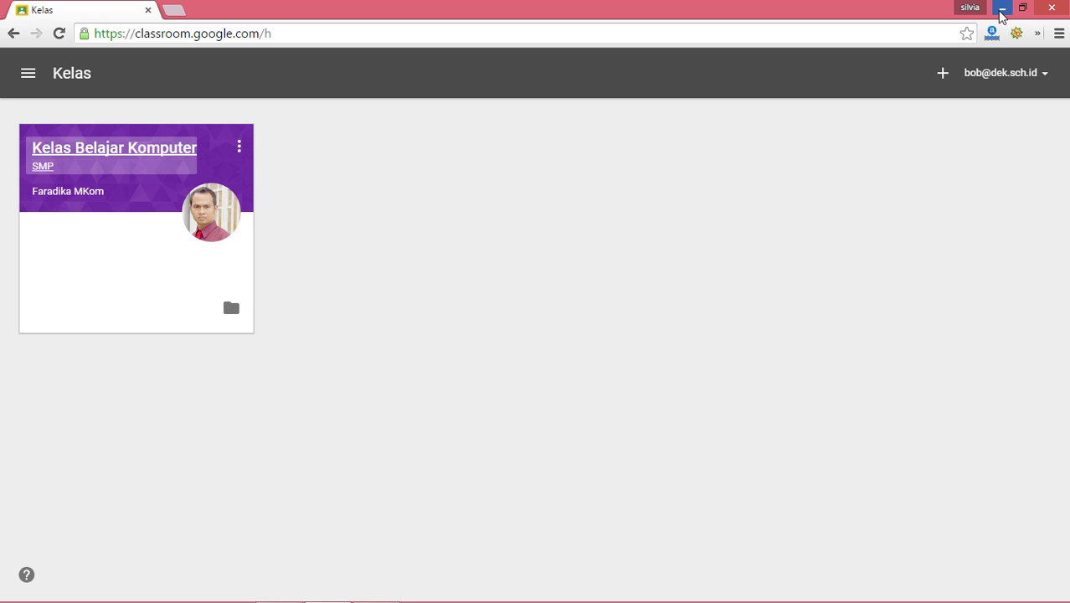
pyautogui.click(1021, 73)
pyautogui.click(1008, 253)
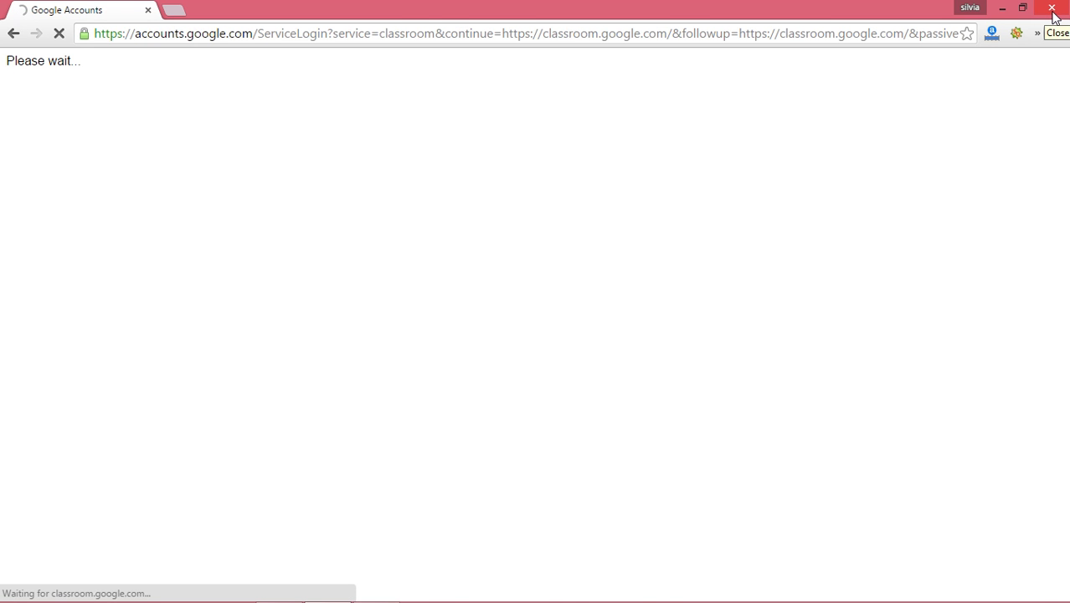
# Step: Close the Chrome and Firefox windows and bring up the Camtasia Recorder controls from the tray
pyautogui.click(1052, 9)
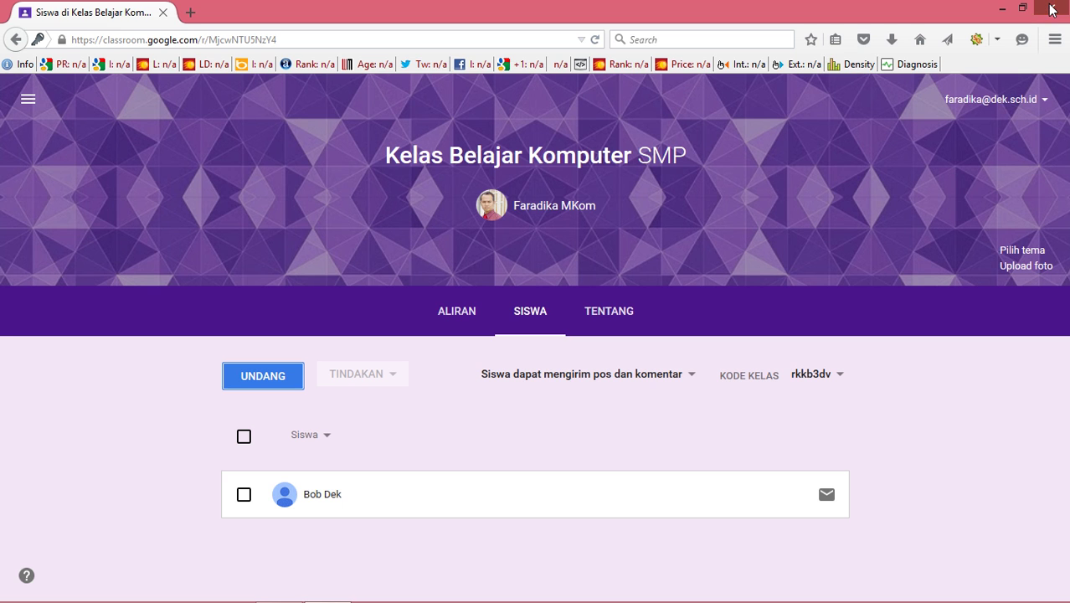
pyautogui.click(1052, 10)
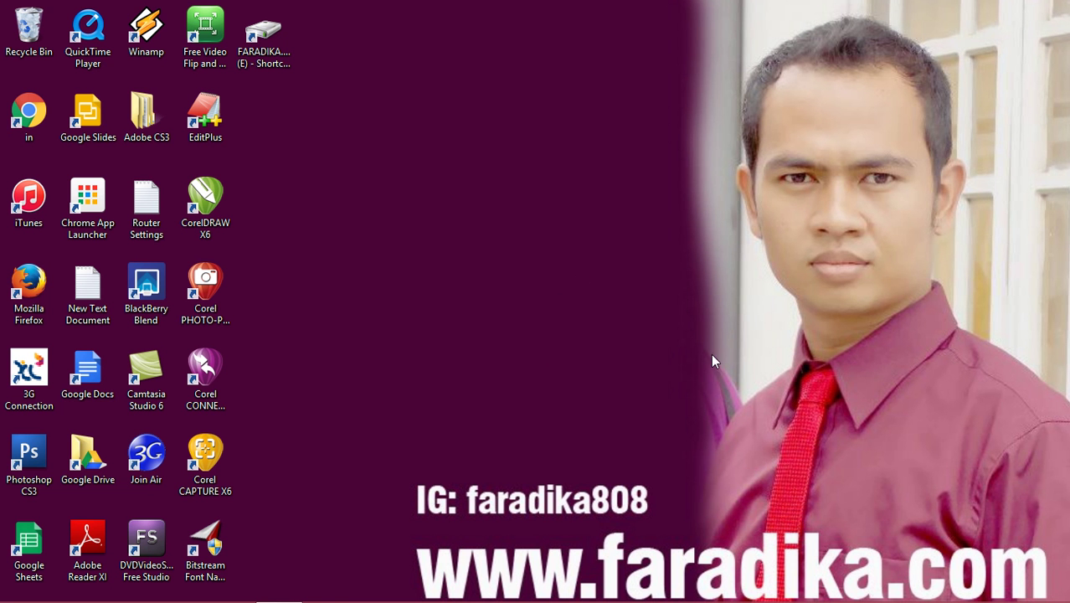
pyautogui.moveTo(279, 601)
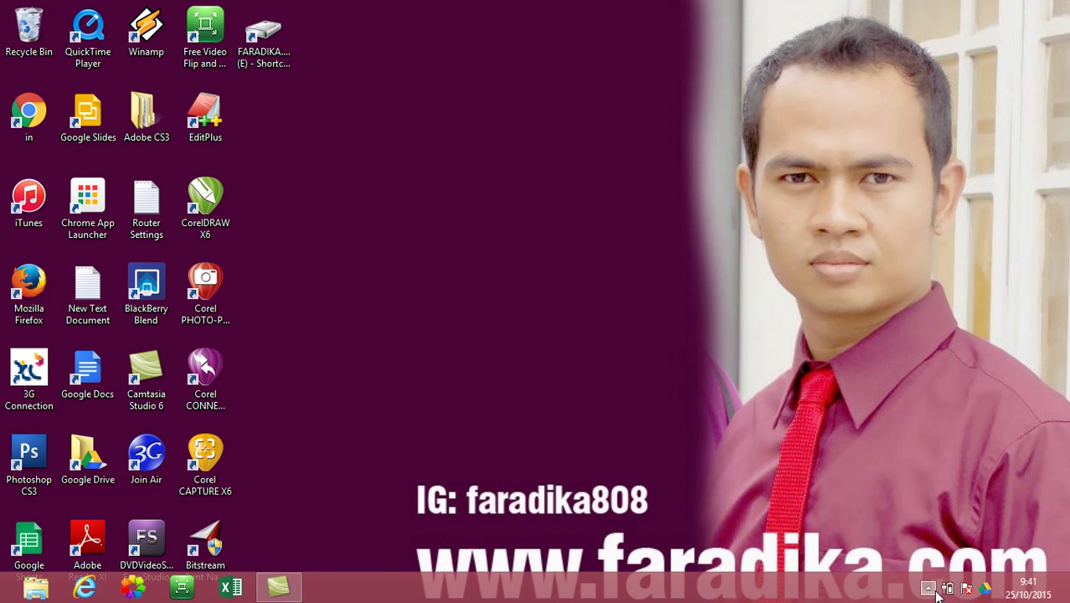
pyautogui.click(929, 590)
pyautogui.click(902, 507)
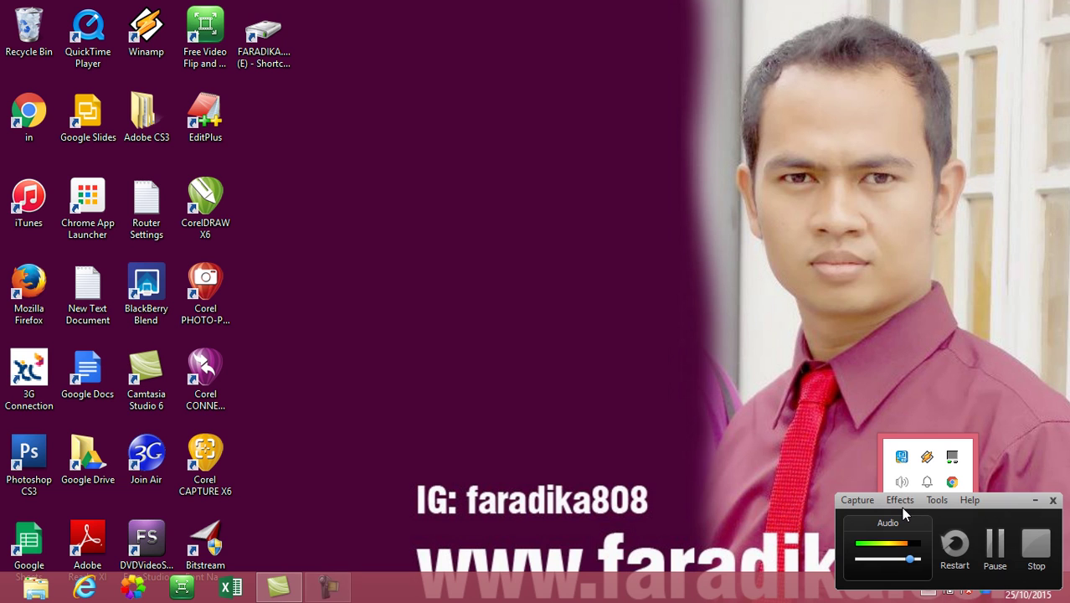